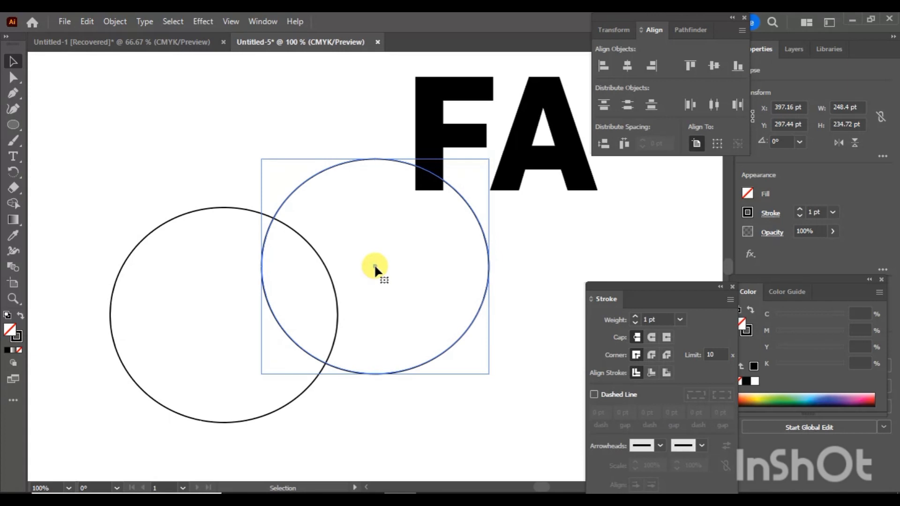
Step: Nest two smaller concentric ellipses inside the original, one about 233 by 220 pt and a black-filled one about 219 by 207 pt
left_click_drag(375, 265, 223, 314)
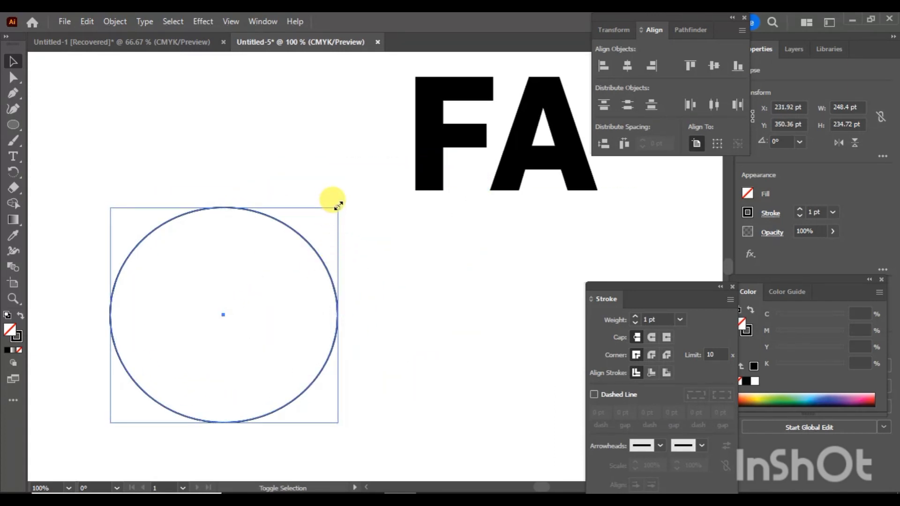
mouse_move(339, 205)
left_mouse_down()
mouse_move(321, 201)
mouse_move(330, 206)
left_mouse_up()
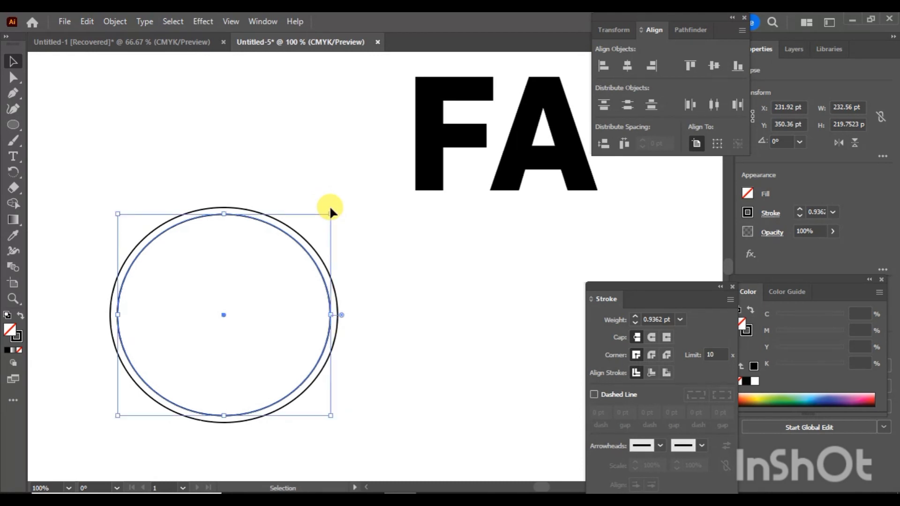
left_click(21, 313)
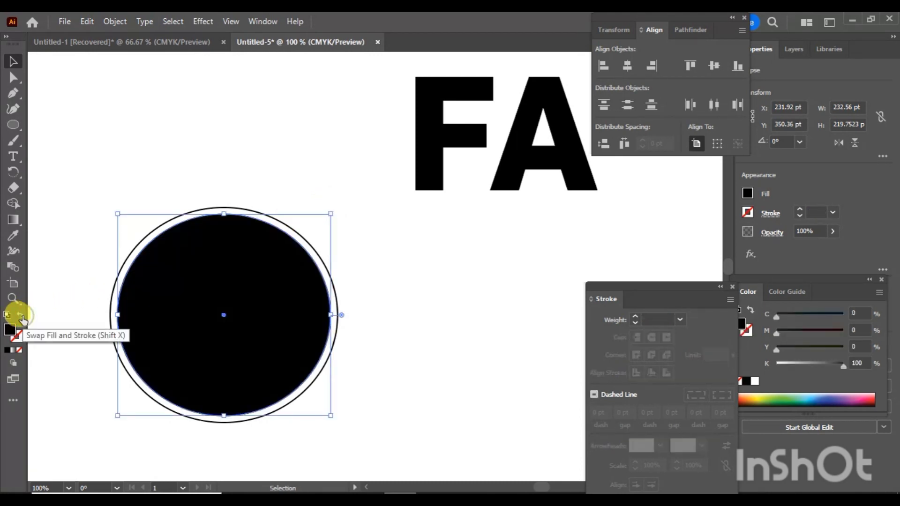
left_click_drag(332, 215, 329, 219)
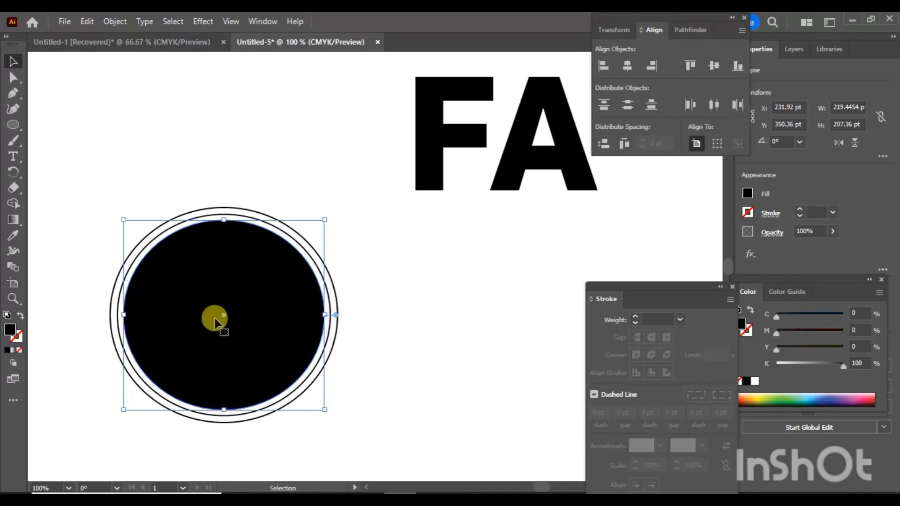
Step: Nudge the black ellipse 8 pt to the left so it sits off-centre within the surrounding ellipses
key("Left")
key("Left")
key("Left")
key("Left")
key("Left")
key("Left")
key("Left")
key("Left")
key("Left")
key("Left")
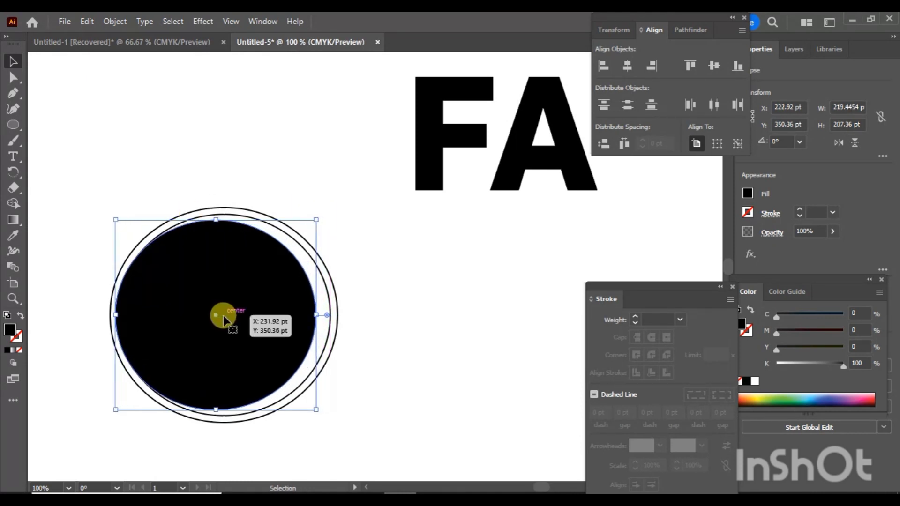
key("Right")
key("Right")
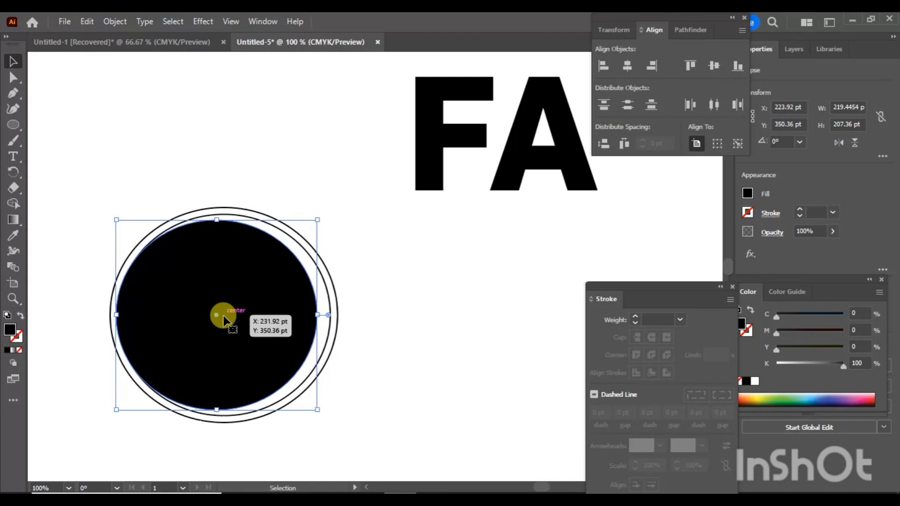
Step: Combine the black ellipse and the middle ellipse with the Pathfinder Exclude operation to form a crescent ring
left_click(330, 299, "shift")
left_click_drag(679, 287, 600, 369)
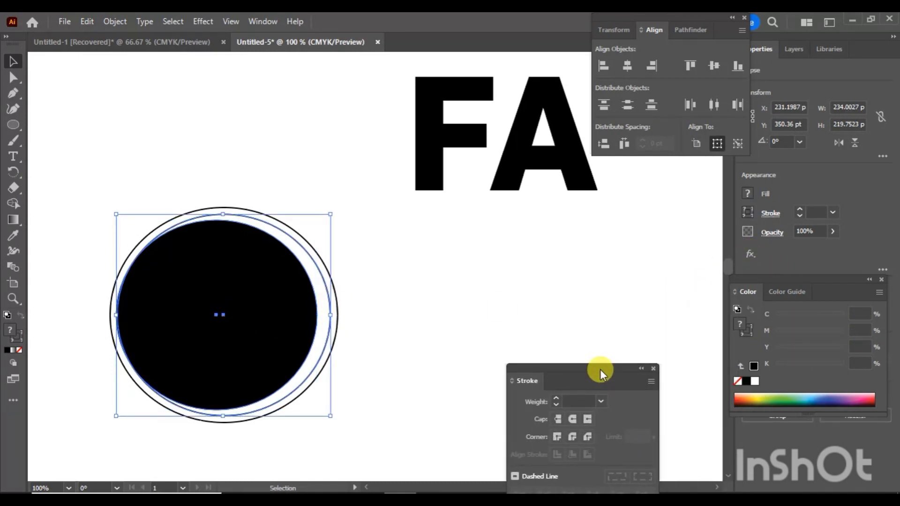
left_click_drag(802, 277, 694, 429)
left_click(812, 364)
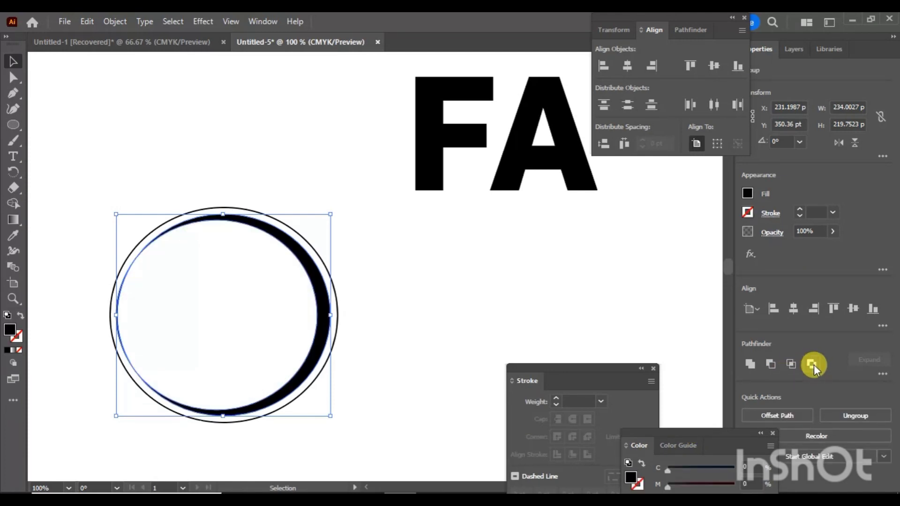
left_click(86, 214)
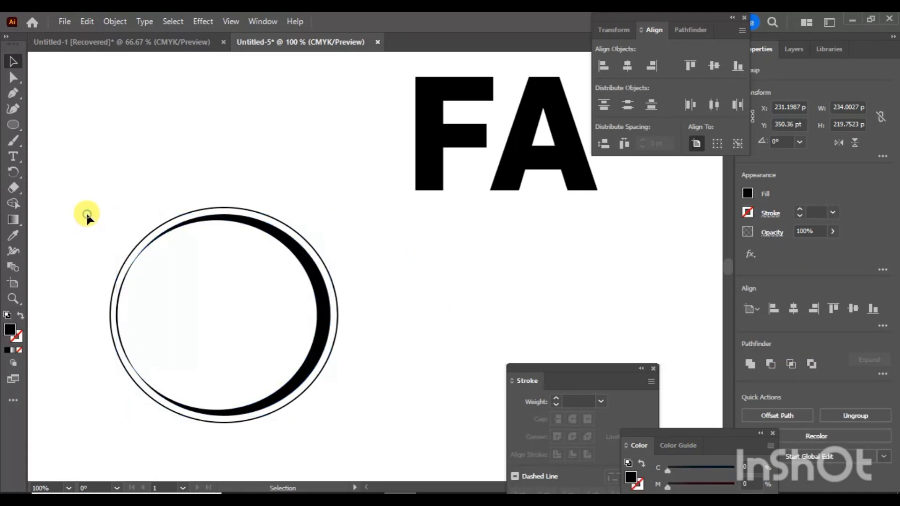
Step: Ungroup the black crescent ring and delete the thin sliver on its left side
left_click_drag(90, 226, 135, 335)
right_click(209, 322)
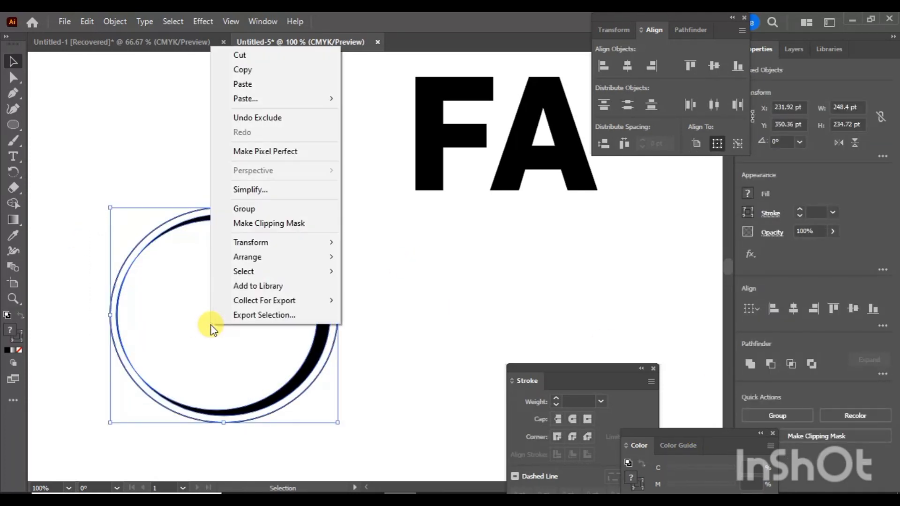
left_click(446, 402)
left_click(316, 359)
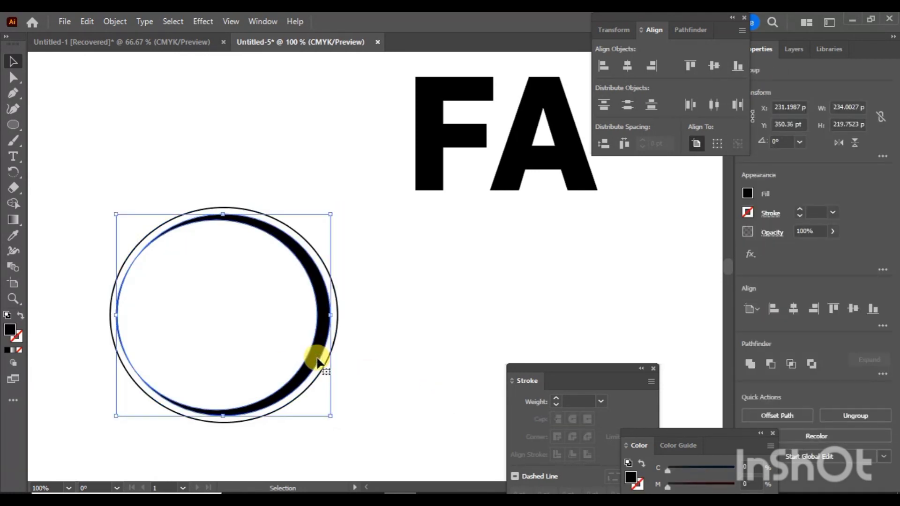
right_click(317, 361)
left_click(375, 237)
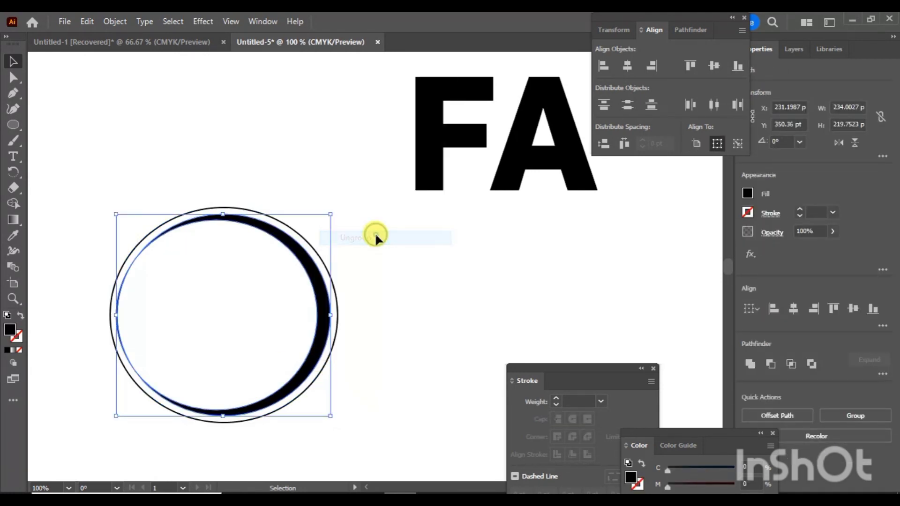
left_click(170, 277)
left_click(117, 299)
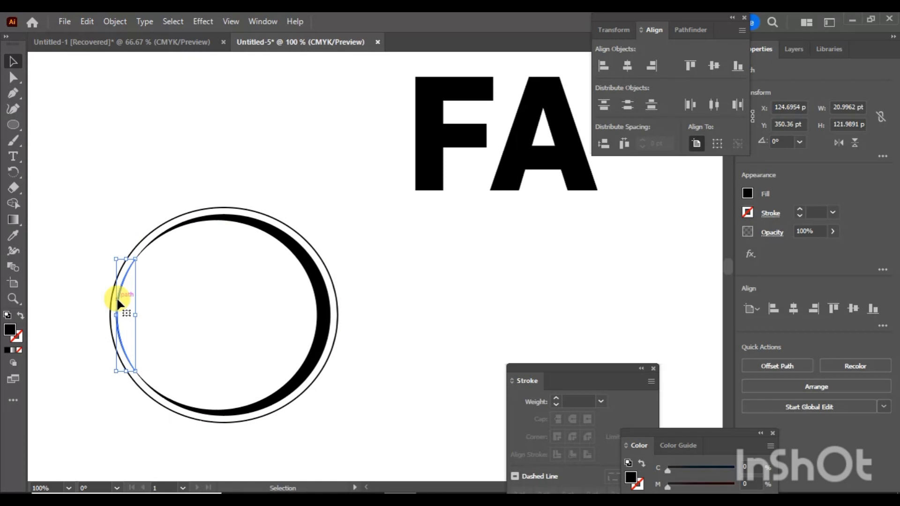
key("Delete")
left_click(111, 300)
left_click(13, 93)
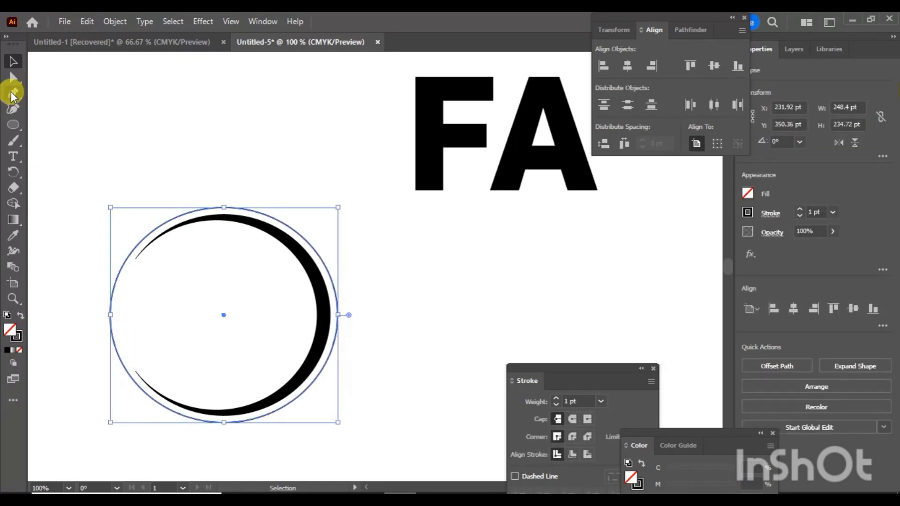
left_click(138, 242)
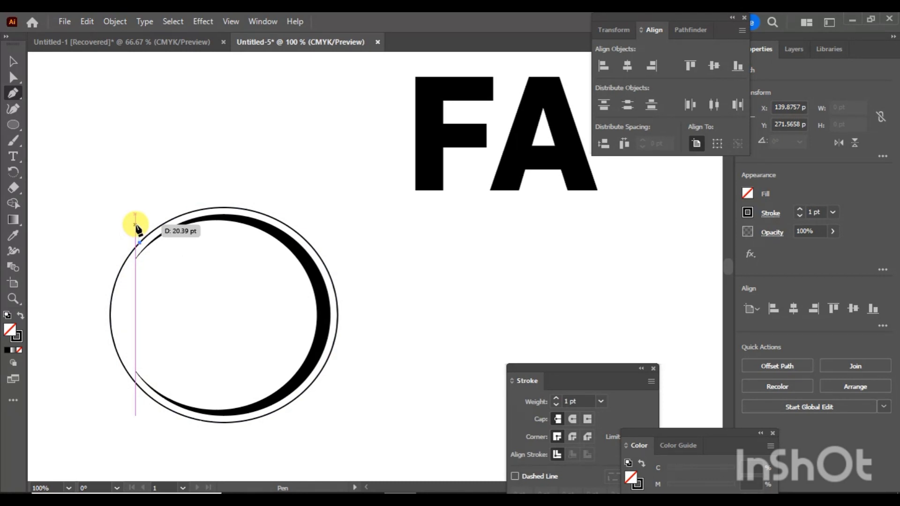
key("ctrl+z")
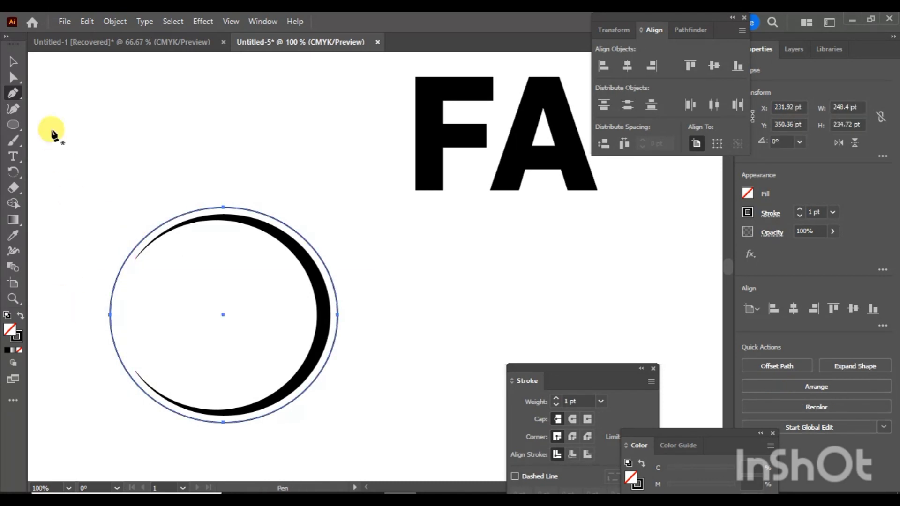
Step: Add two anchor points on the left of the outer ellipse, beside the crescent's upper and lower tips
right_click(20, 97)
left_click(49, 95)
left_click(133, 250)
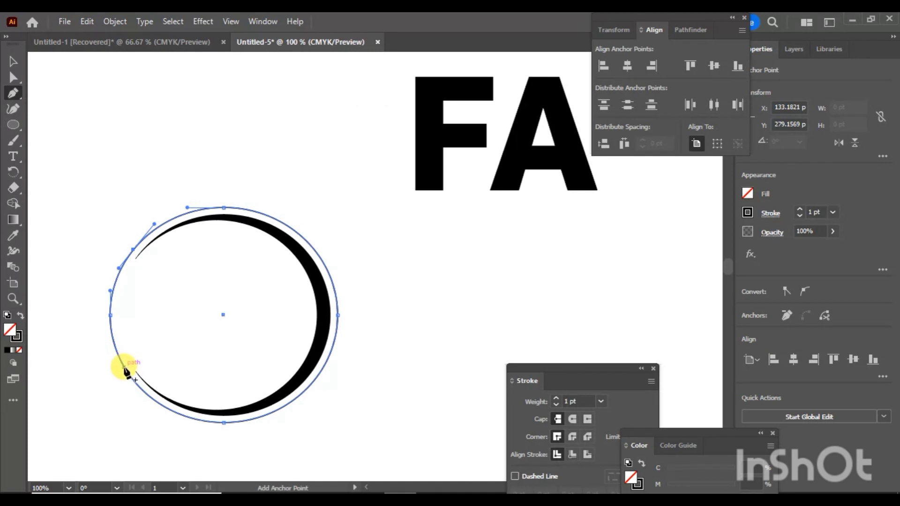
left_click(124, 368)
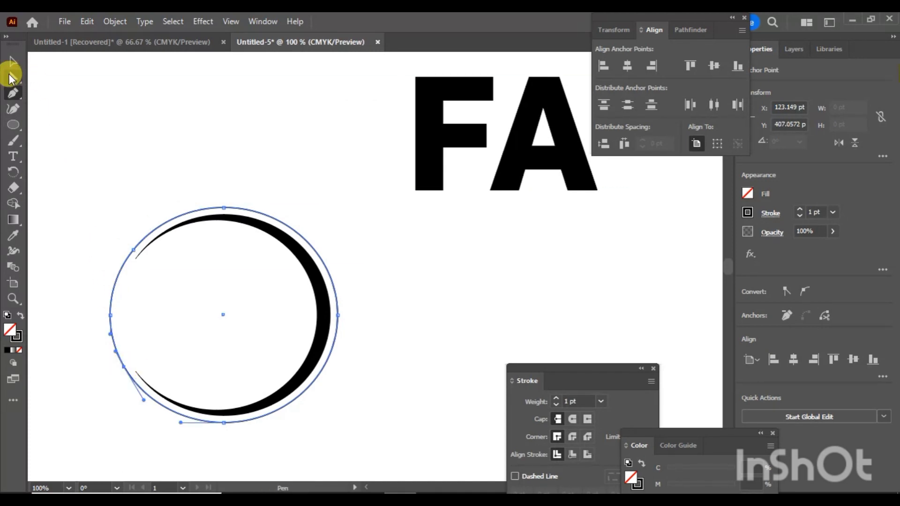
left_click(13, 77)
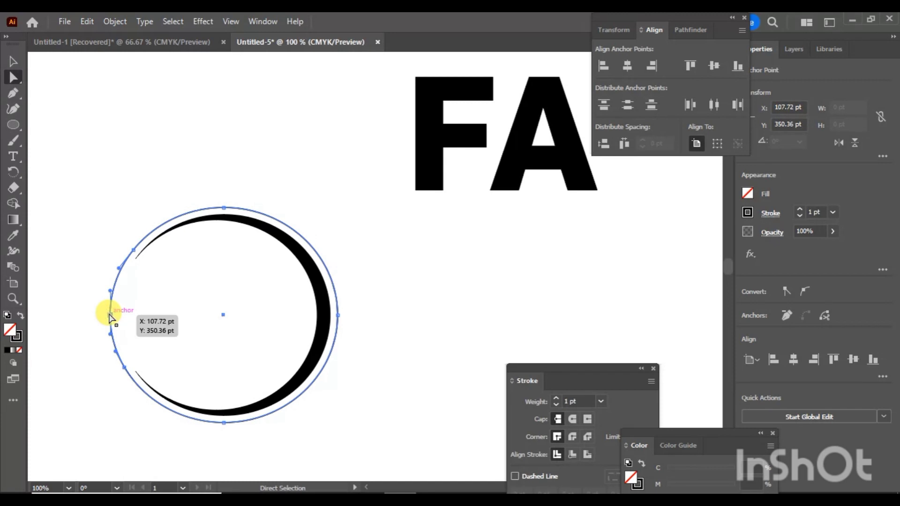
left_click(787, 315)
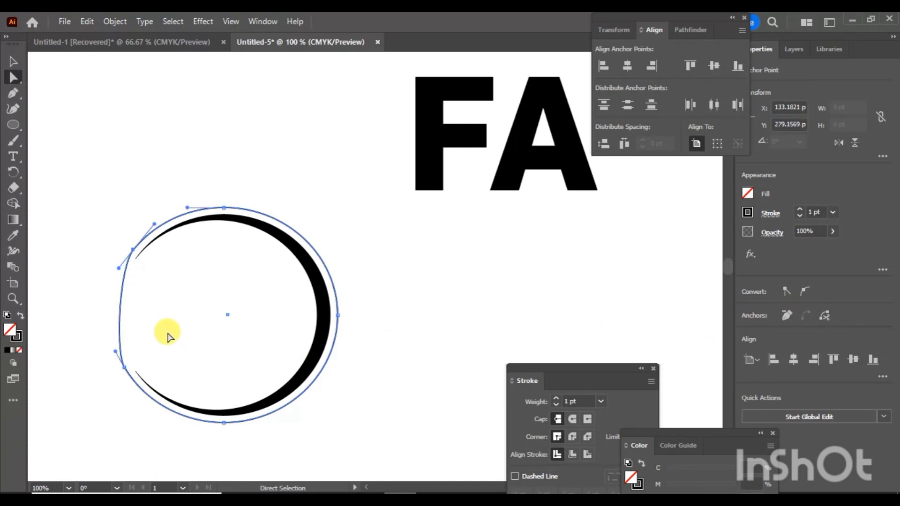
key("ctrl+z")
left_click(786, 315)
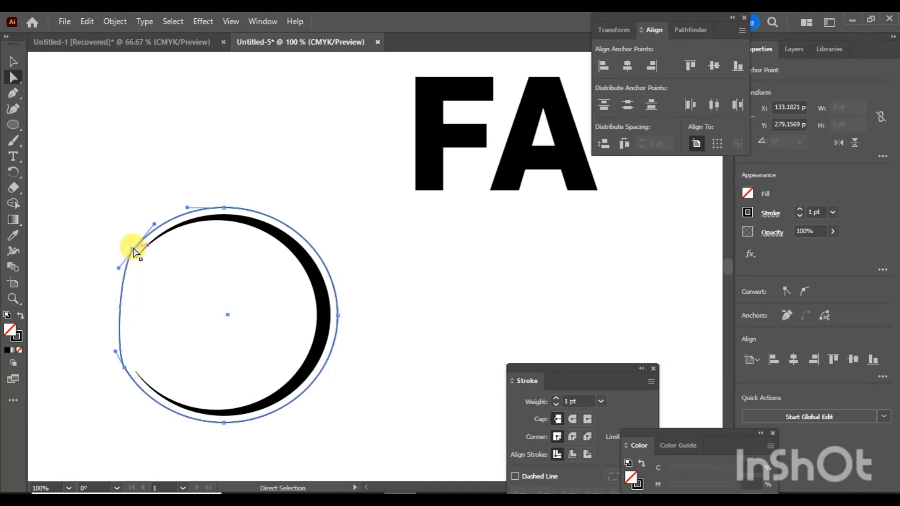
key("ctrl+z")
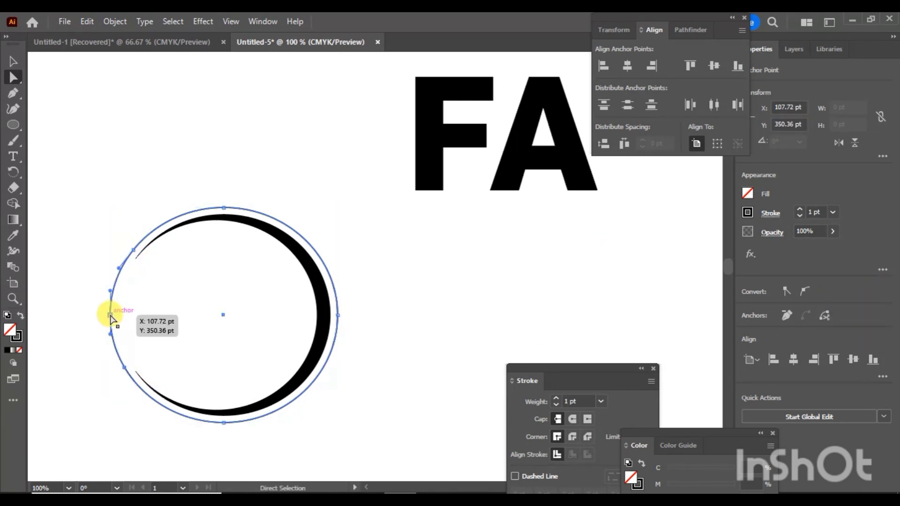
Step: Open the outer ellipse on its left side by cutting and removing the path between the two added anchor points
left_click(787, 314)
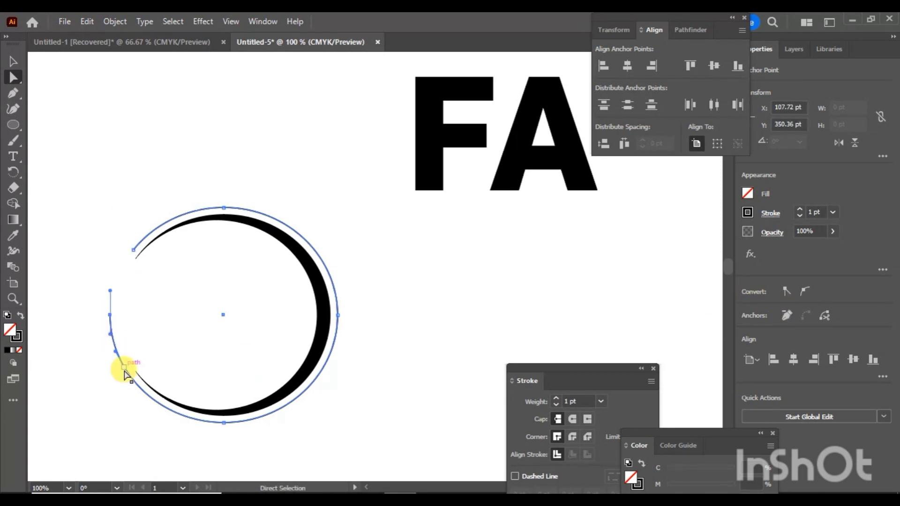
left_click(786, 315)
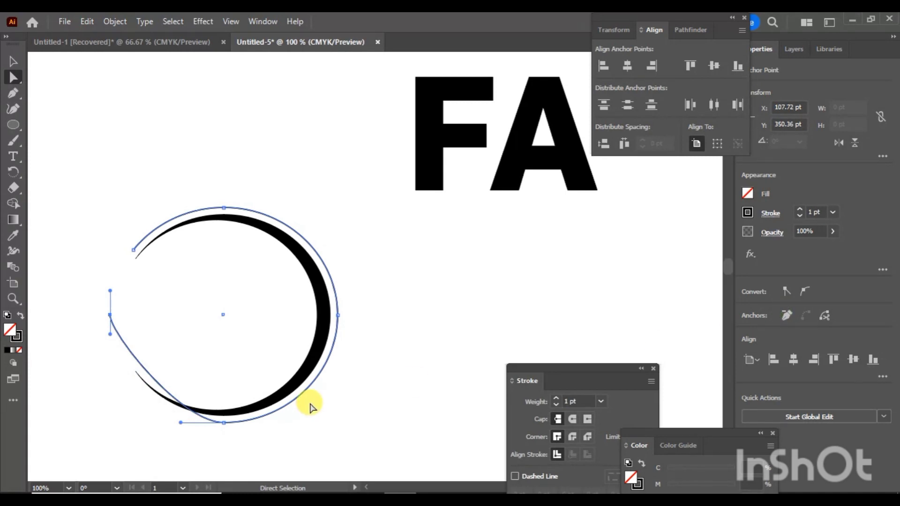
left_click(124, 368)
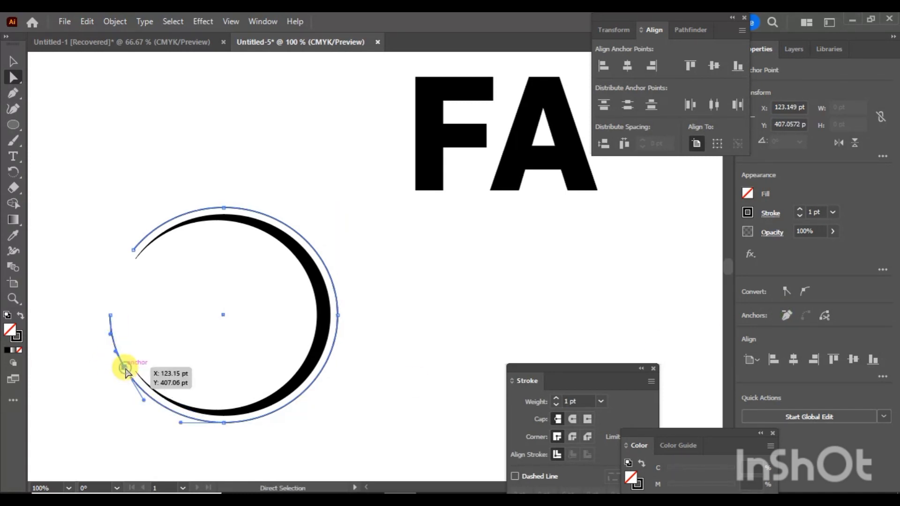
left_click(824, 315)
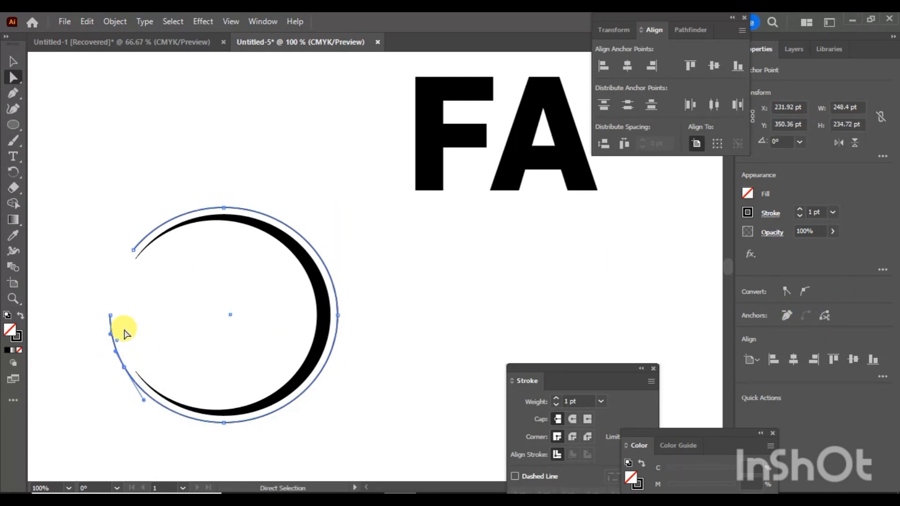
left_click(111, 317)
left_click(111, 316)
left_click(786, 315)
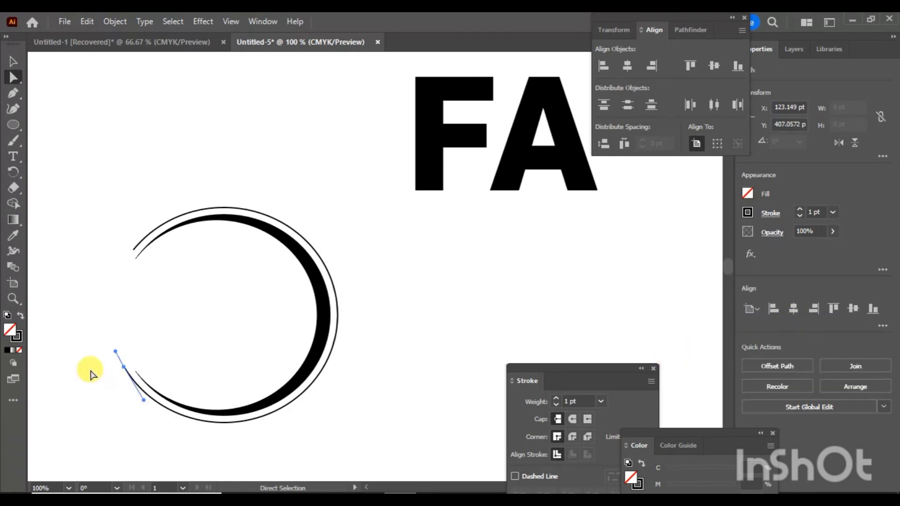
left_click(13, 61)
left_click(247, 157)
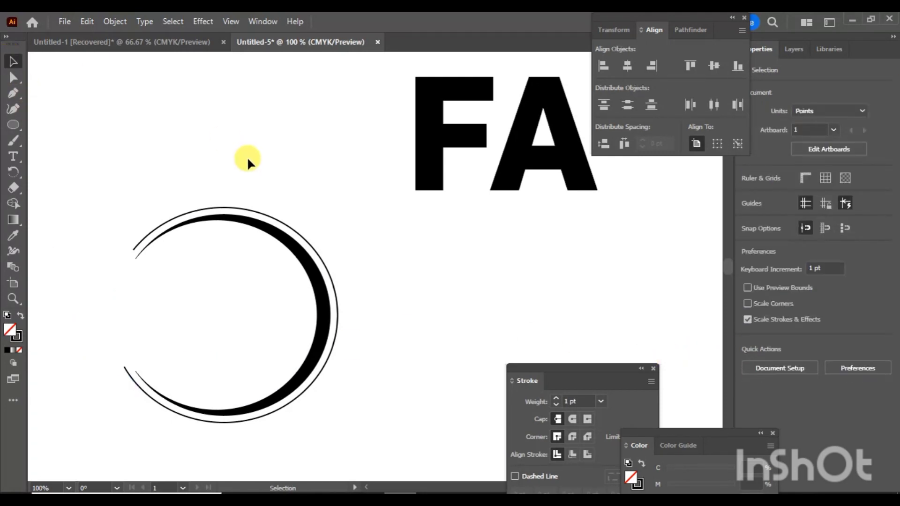
Step: Set the stroke weight of the open outer arc to 8 pt
left_click(276, 218)
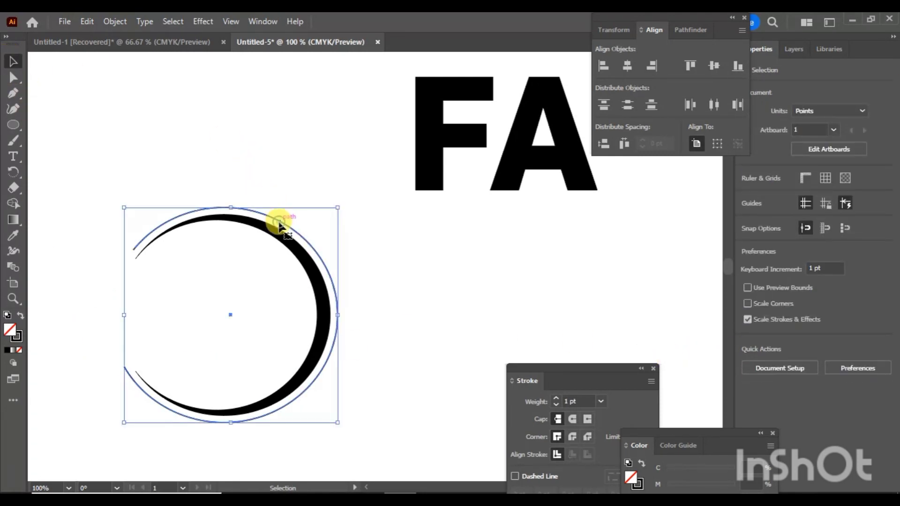
left_click_drag(604, 373, 648, 248)
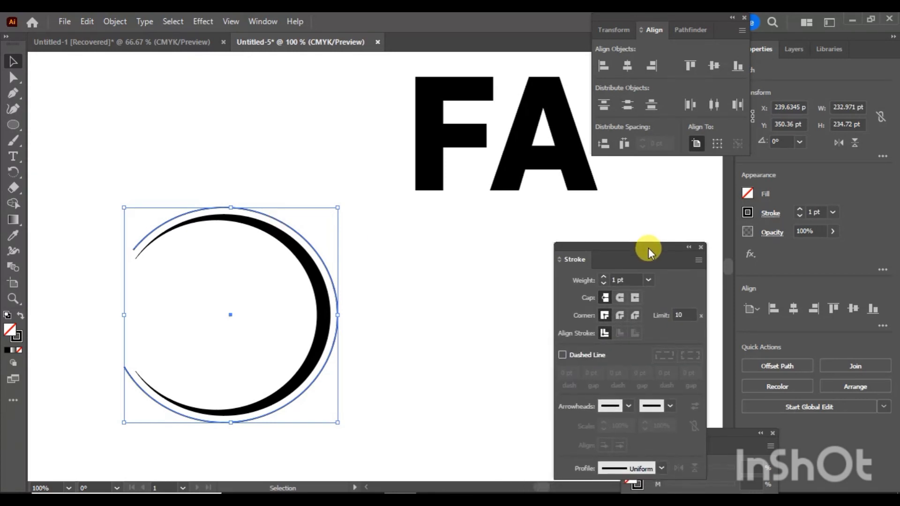
left_click(603, 277)
left_click(603, 278)
left_click(604, 277)
left_click(604, 278)
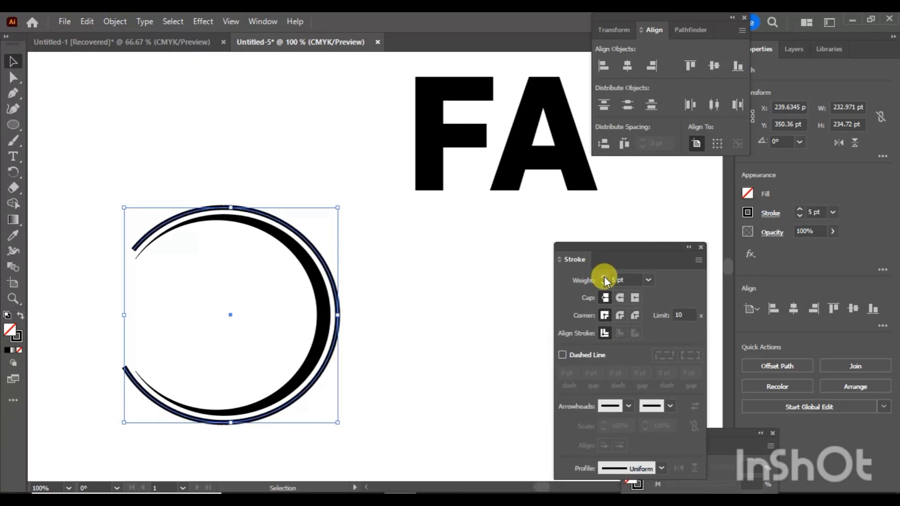
left_click(604, 278)
left_click(603, 278)
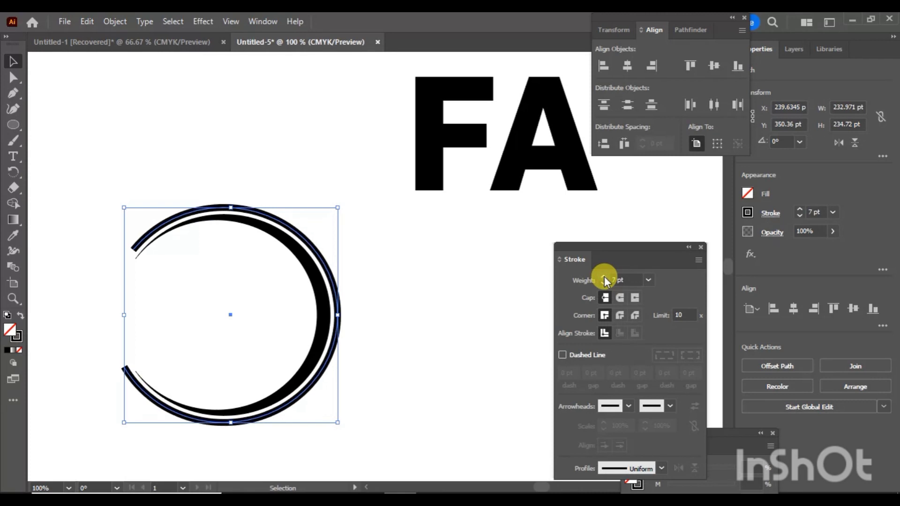
left_click(603, 277)
left_click(603, 278)
left_click(603, 283)
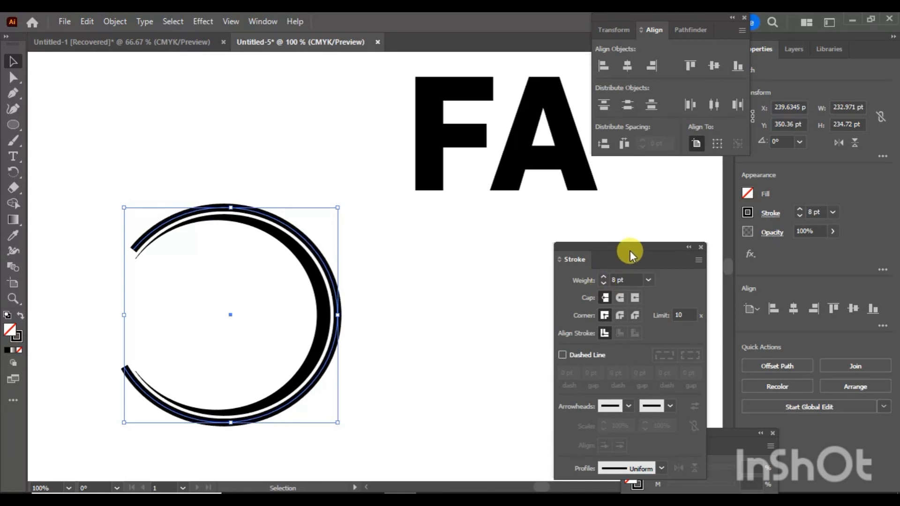
Step: Apply the lens-shaped width profile that tapers at both ends to the outer arc's stroke
left_click_drag(632, 247, 626, 151)
left_click(655, 372)
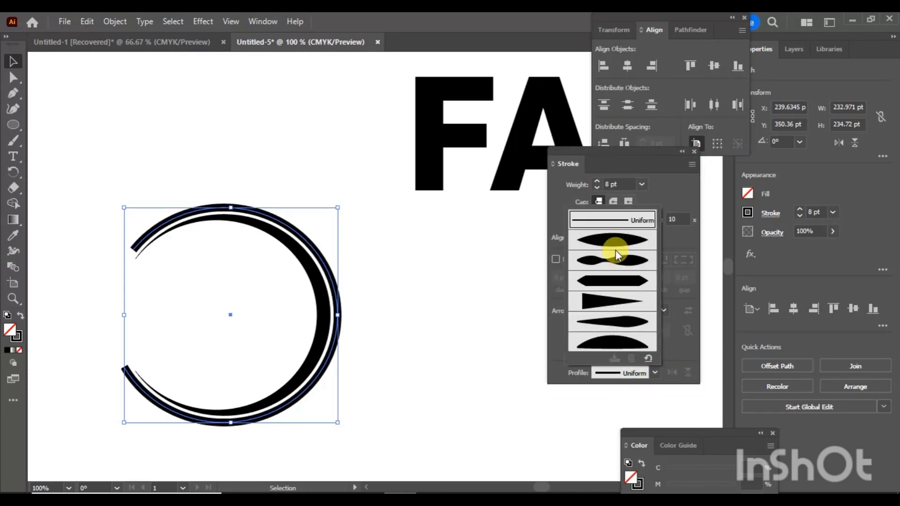
left_click(615, 246)
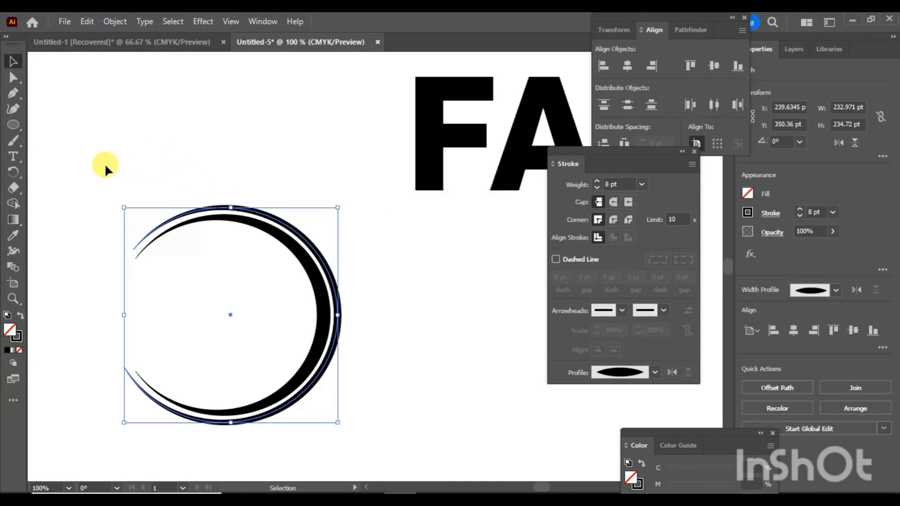
Step: Group the two tapered arcs and reposition the FA text and the arc group so both sit within the open canvas
left_click_drag(115, 191, 367, 422)
key("ctrl+g")
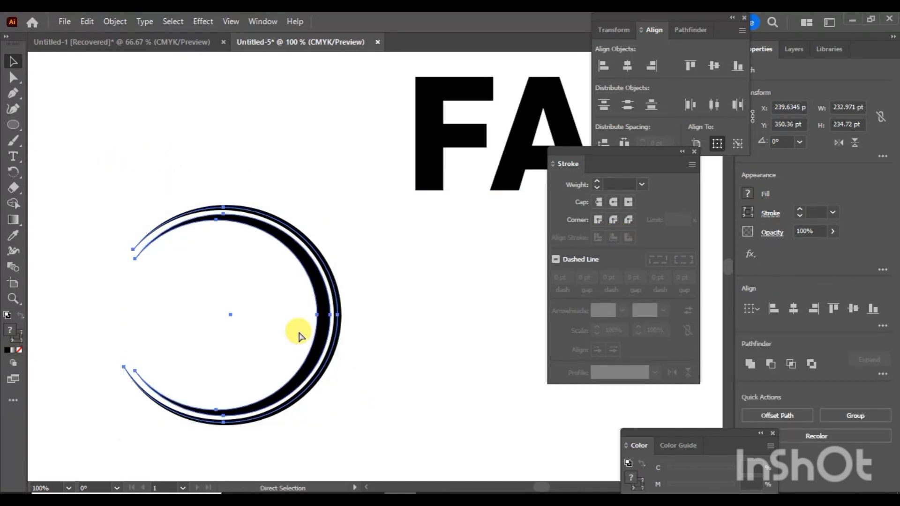
left_click_drag(423, 187, 141, 366)
left_click_drag(325, 261, 453, 216)
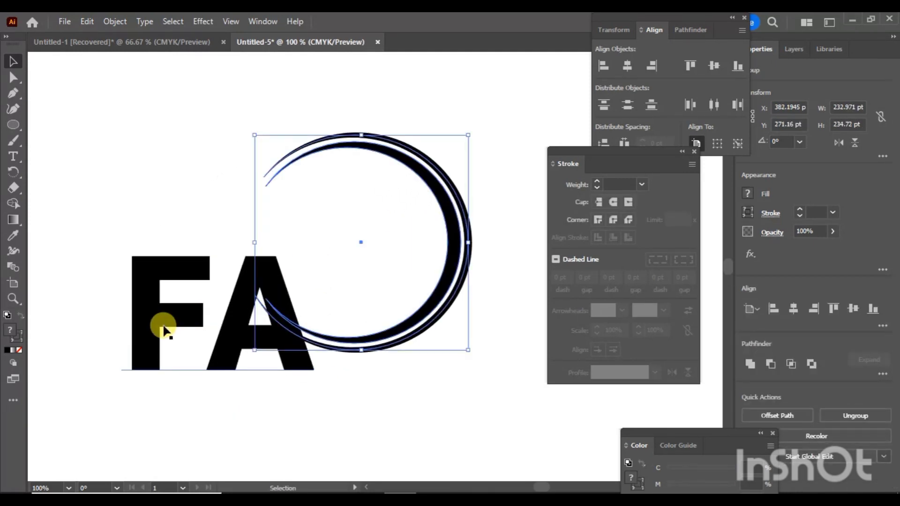
Step: Scale the FA text frame down slightly to about 204 pt wide and place it inside the arc group
left_click(121, 377)
left_click_drag(119, 407, 122, 398)
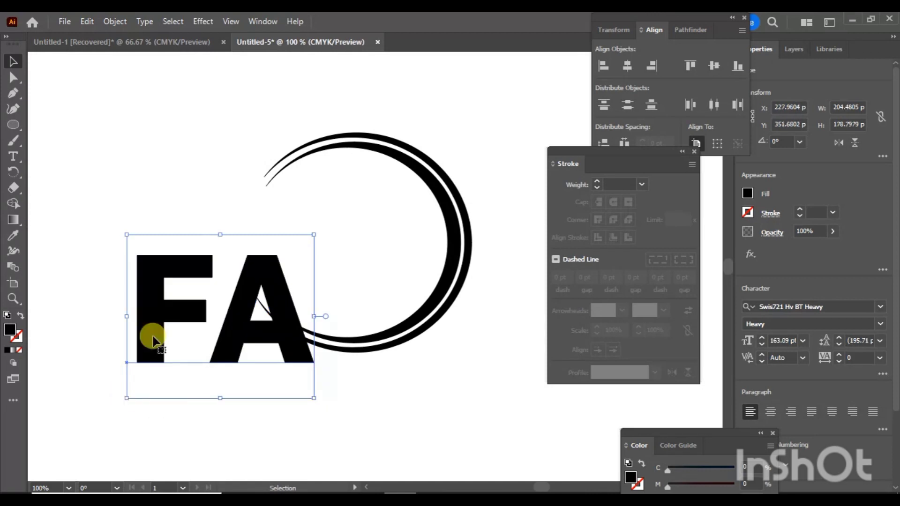
left_click_drag(150, 337, 291, 257)
Step: Send the FA text one level backward in the stacking order and return to the Selection tool
double_click(433, 272)
right_click(433, 271)
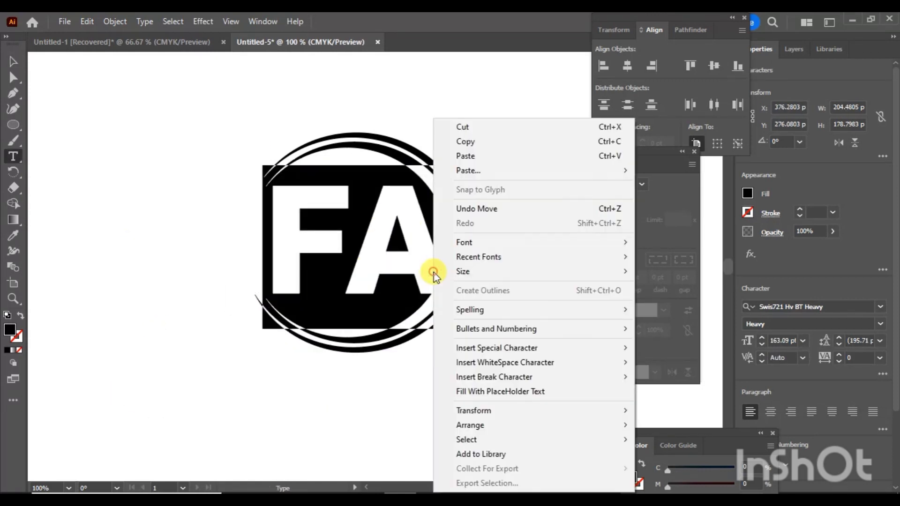
mouse_move(525, 425)
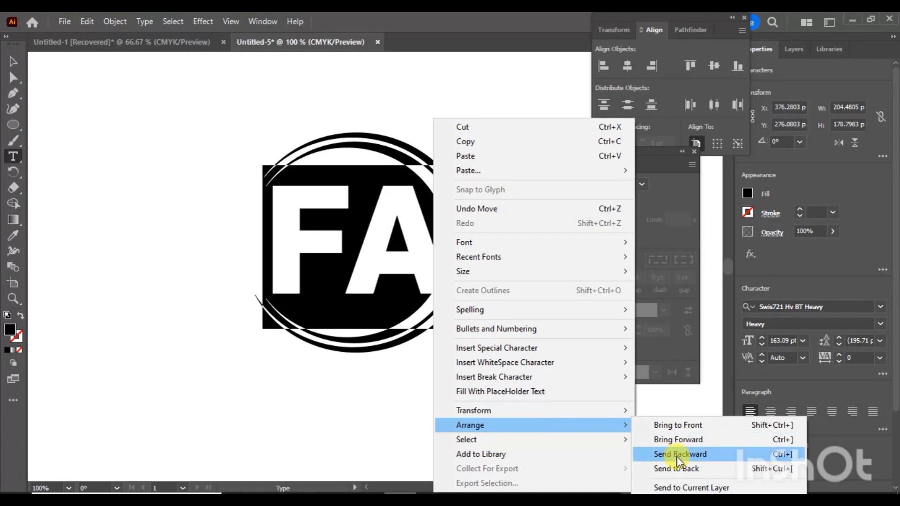
left_click(680, 453)
left_click(13, 62)
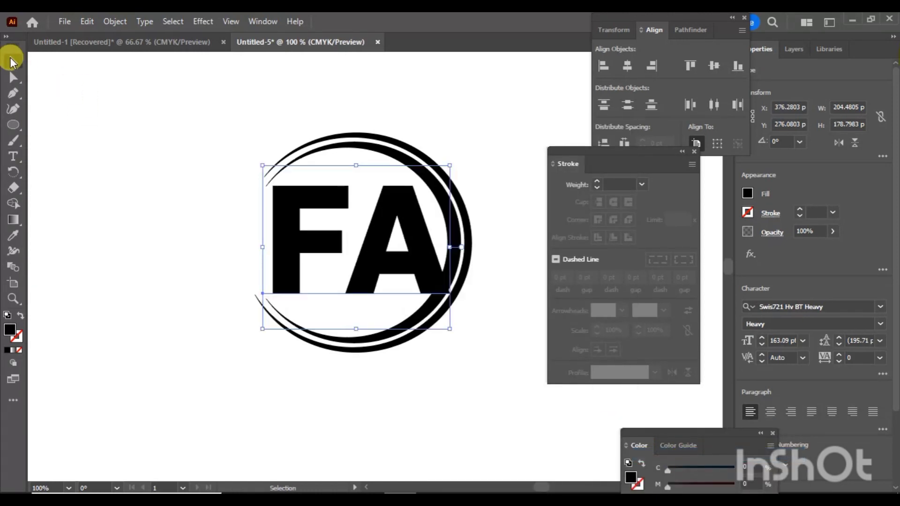
Step: Select the FA text and the arc group together and expand the appearance of the tapered arc strokes into filled shapes
left_click(427, 341)
left_click(426, 265)
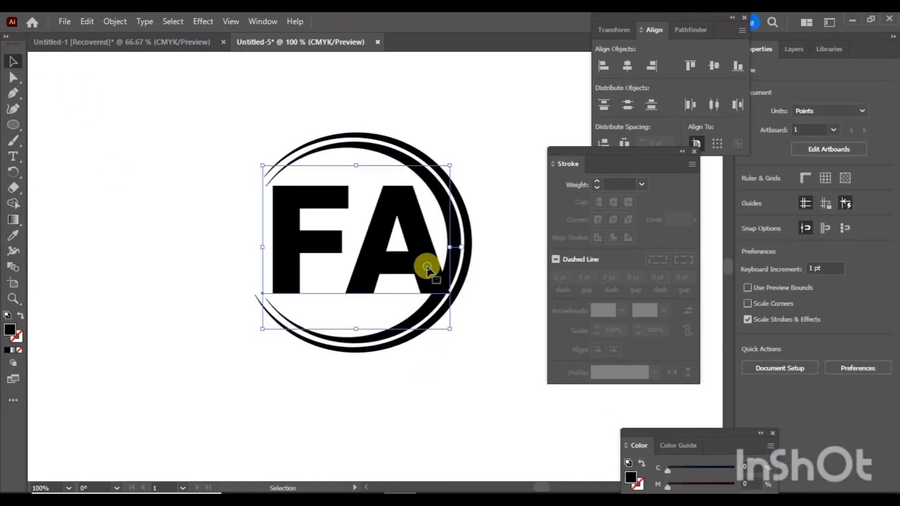
left_click_drag(225, 112, 470, 385)
left_click(107, 23)
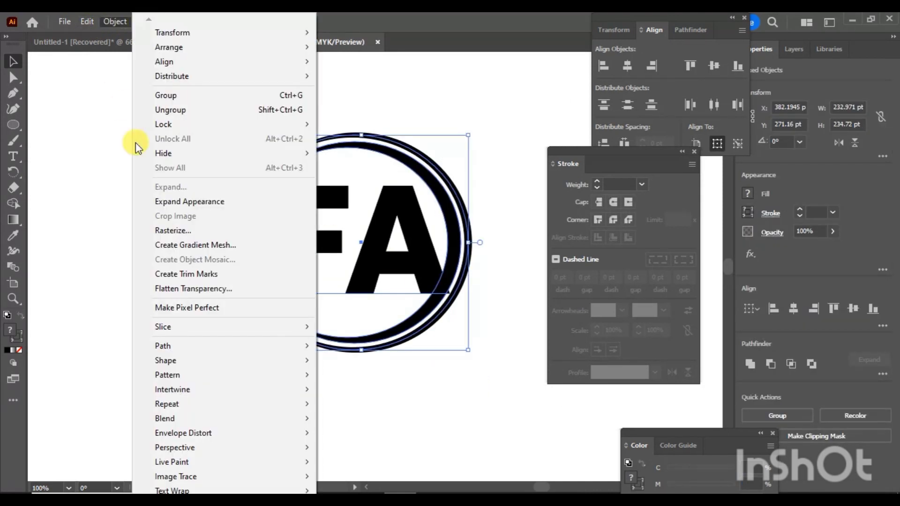
left_click(181, 202)
left_click(114, 21)
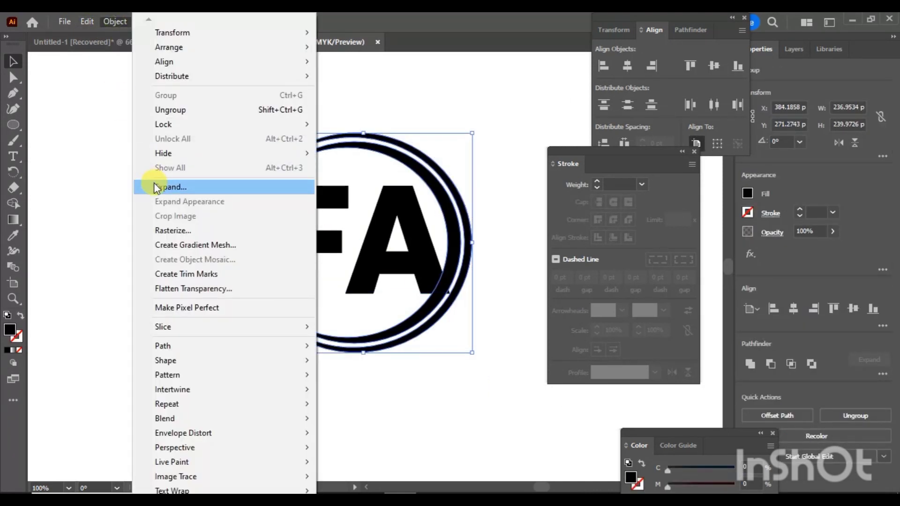
left_click(154, 185)
Step: Expand the FA text into outlined shapes and deselect it
left_click(286, 244)
left_click(113, 21)
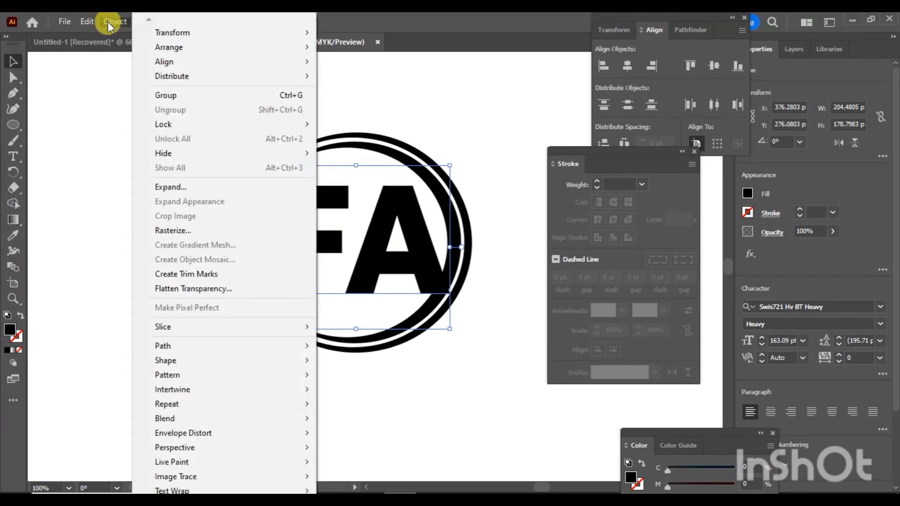
left_click(160, 185)
left_click(418, 334)
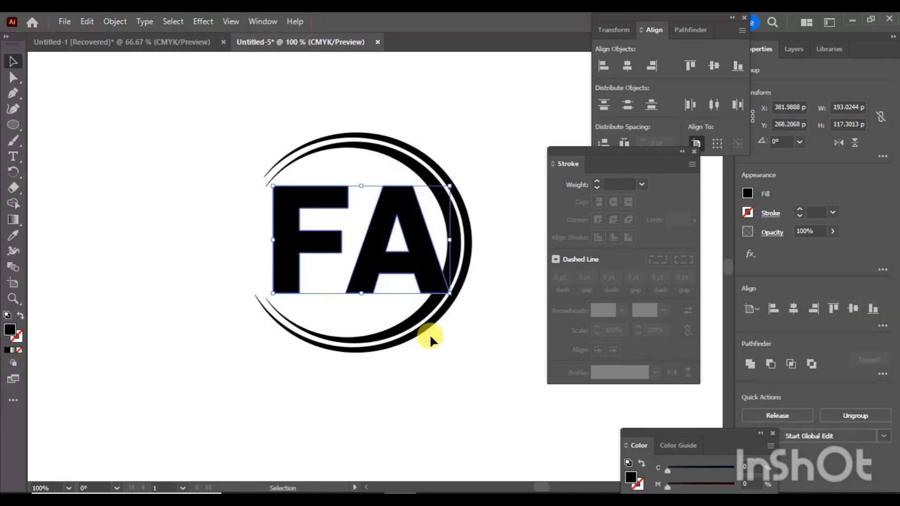
left_click(430, 339)
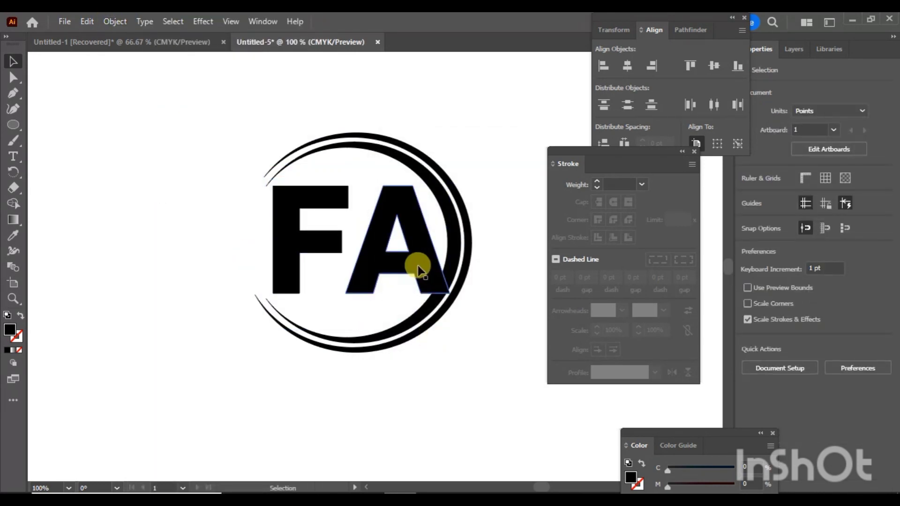
Step: Enlarge the outlined FA letters to span nearly the full width of the arcs and reposition them over the ring
mouse_move(416, 263)
left_mouse_down()
mouse_move(431, 258)
mouse_move(432, 267)
left_mouse_up()
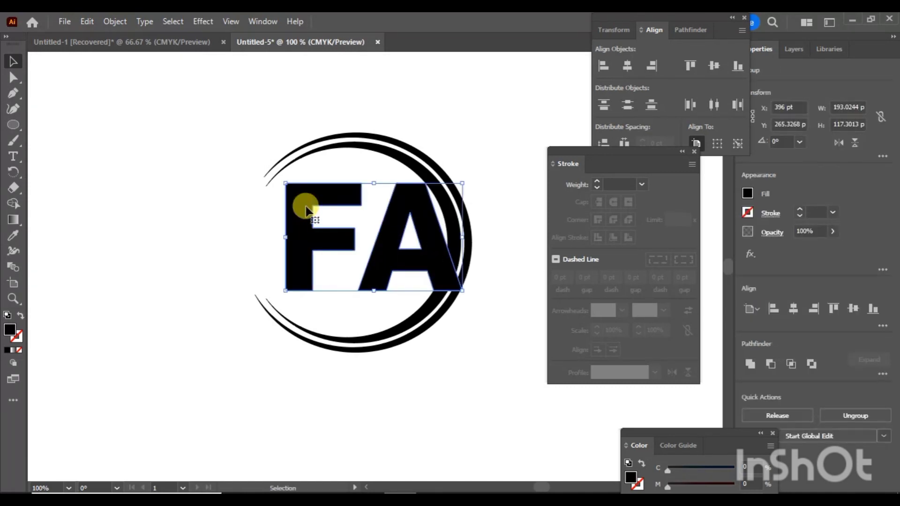
left_click_drag(286, 183, 252, 162)
mouse_move(271, 216)
left_mouse_down()
mouse_move(286, 226)
mouse_move(272, 227)
left_mouse_up()
Step: Shear the arc group by 22° along an axis angle of 12°
left_click(364, 150)
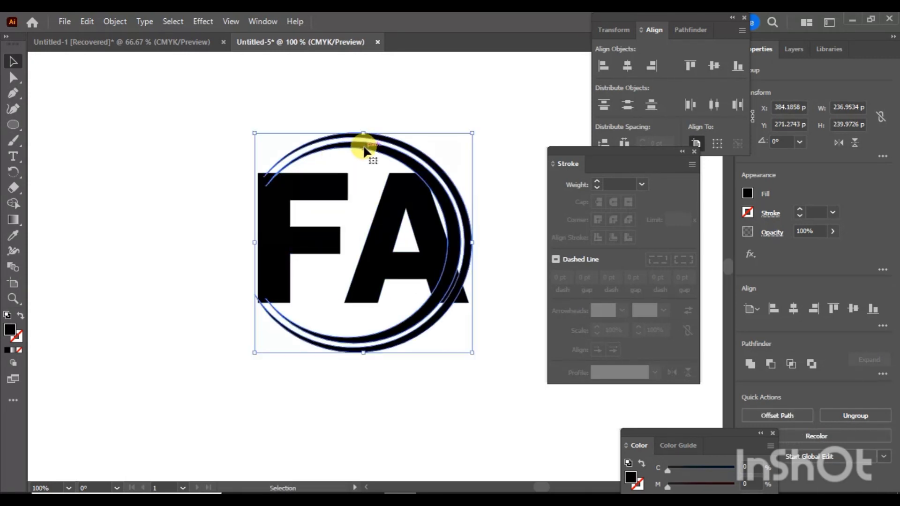
right_click(401, 160)
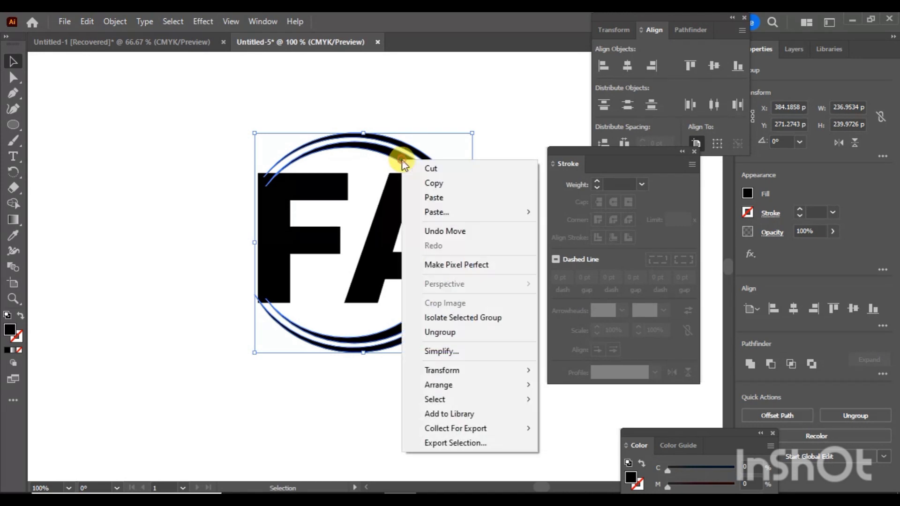
mouse_move(469, 370)
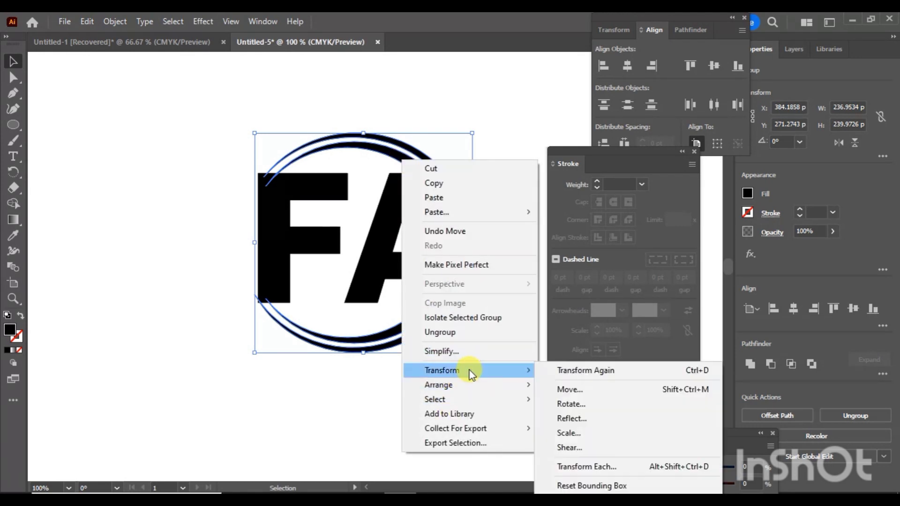
left_click(603, 449)
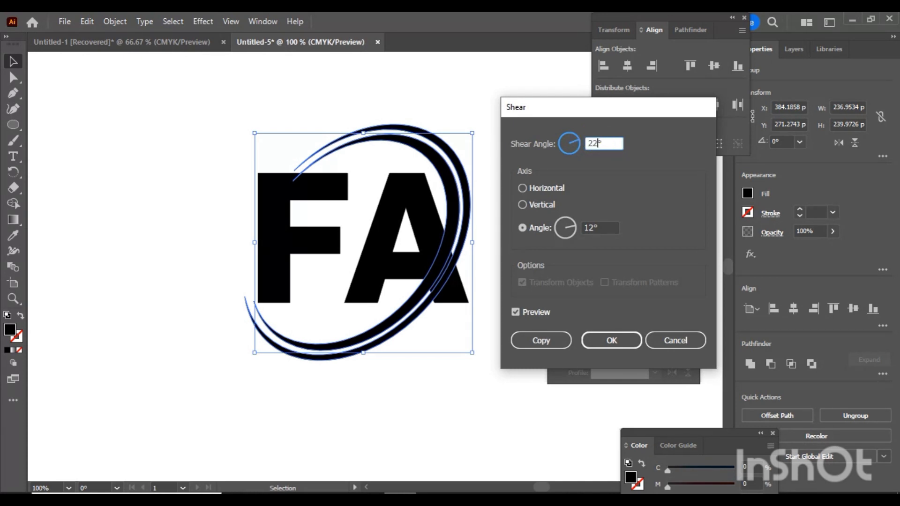
type("22")
left_click(604, 341)
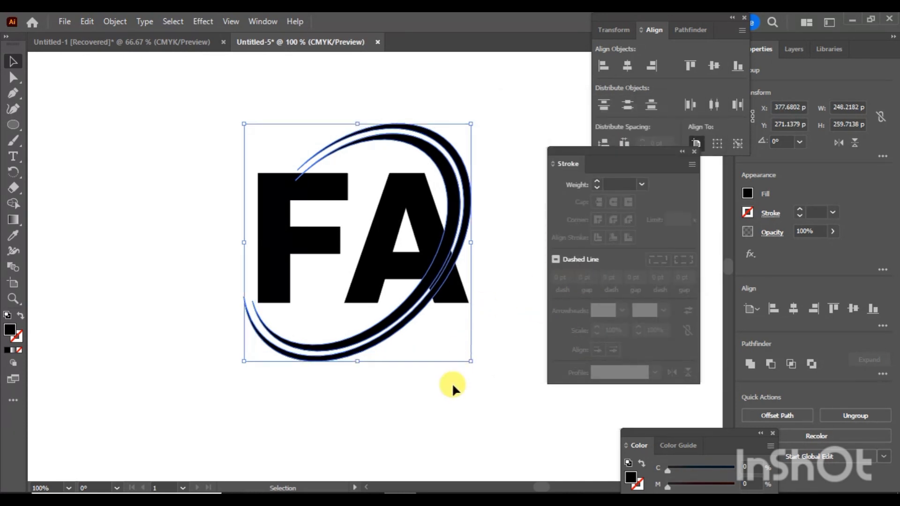
Step: Shear the arc group a second time by 22° and scale it down slightly to about 271 pt wide
right_click(409, 300)
mouse_move(483, 411)
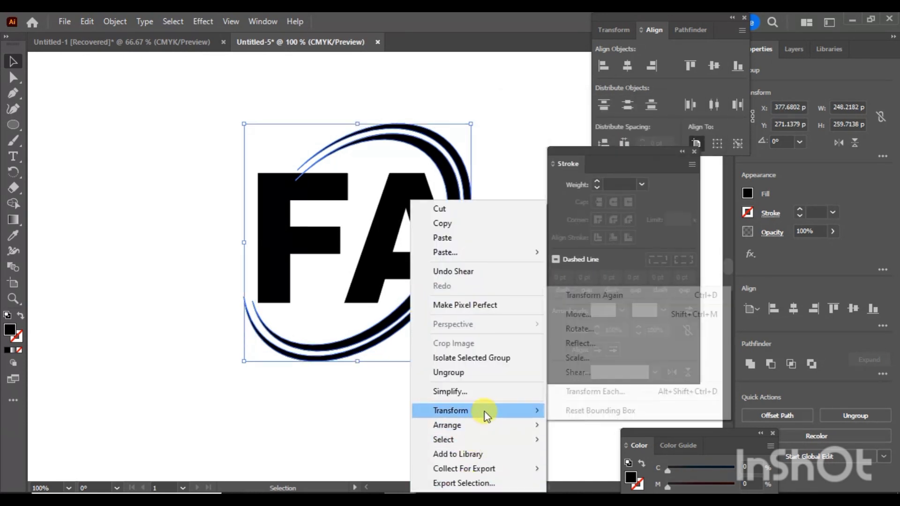
left_click(588, 374)
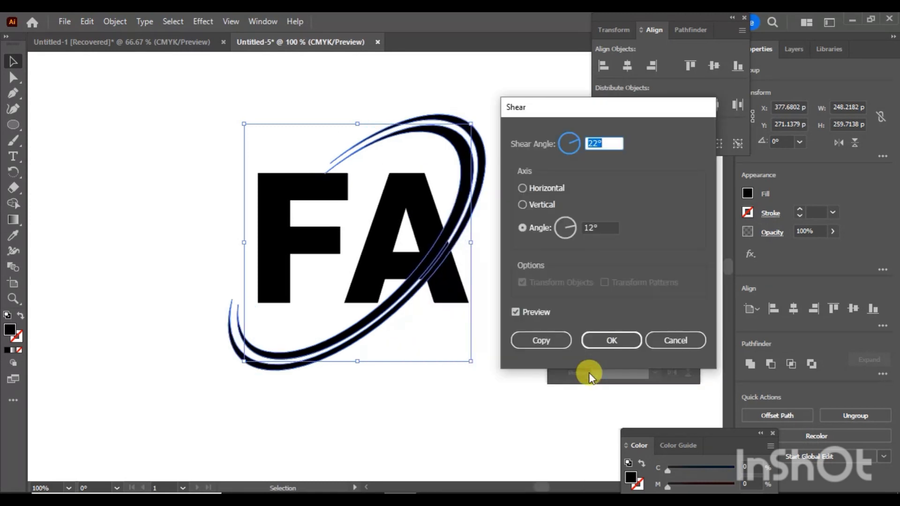
left_click(604, 339)
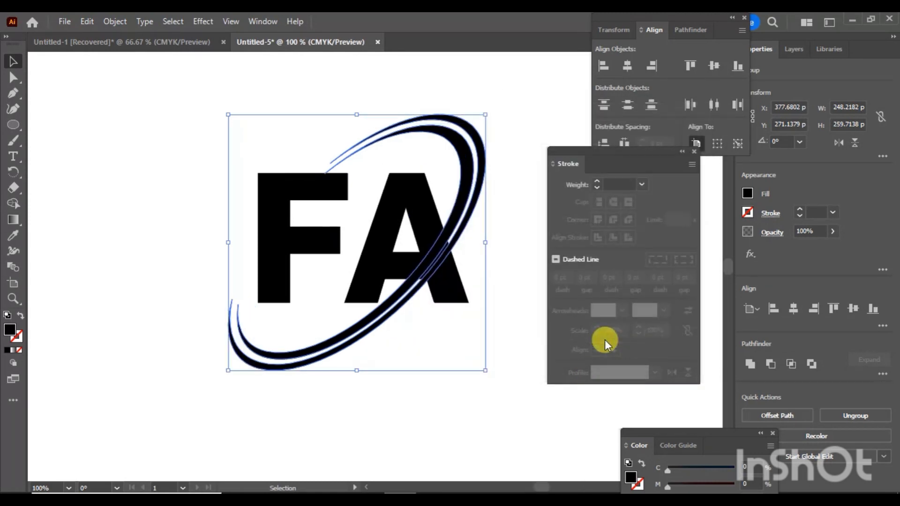
left_click_drag(229, 370, 237, 362)
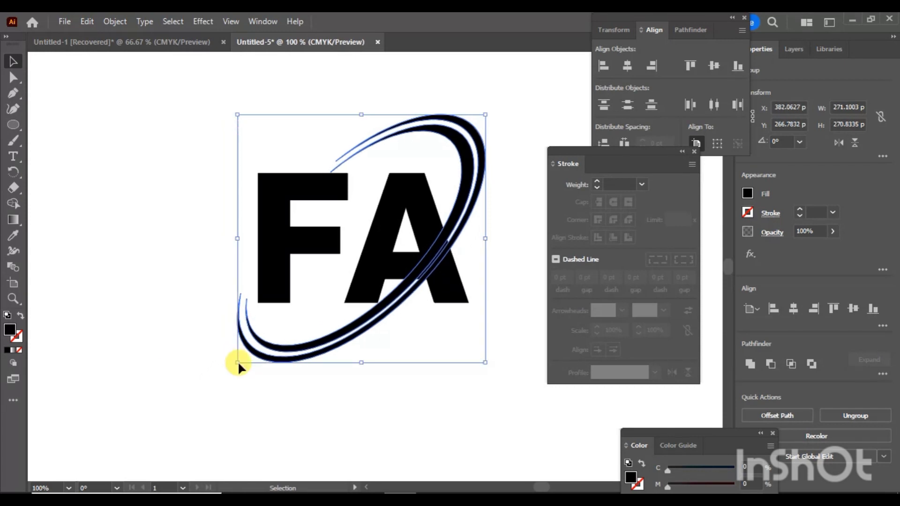
Step: Offset the paths of the slanted arcs outward by 6 pt with miter joins
left_click(80, 21)
left_click(87, 19)
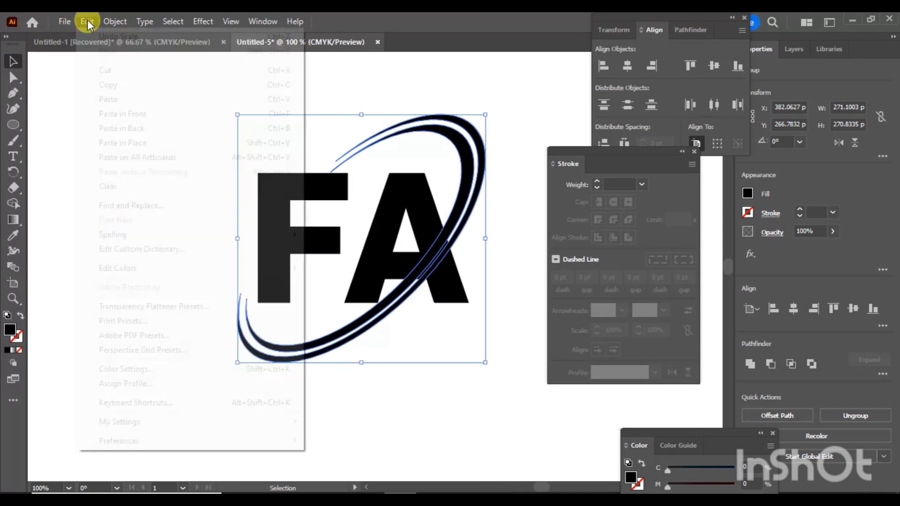
left_click(115, 21)
mouse_move(253, 346)
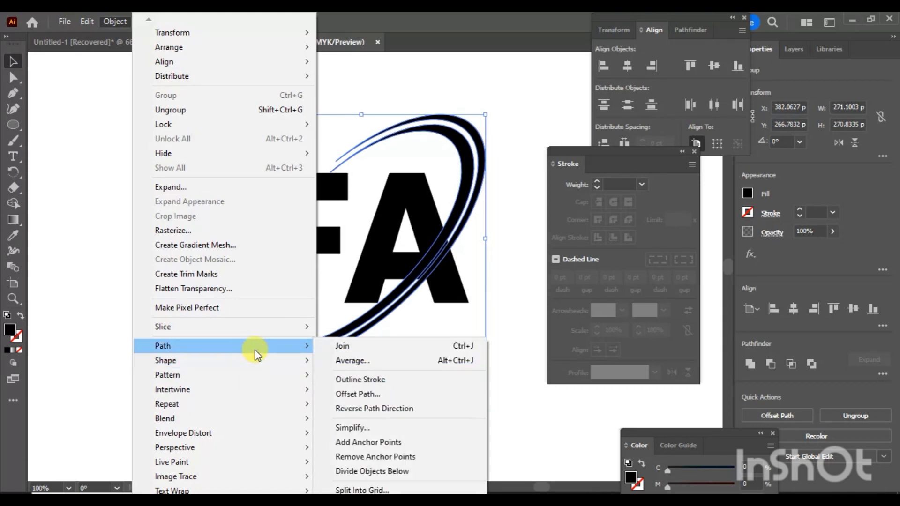
left_click(369, 396)
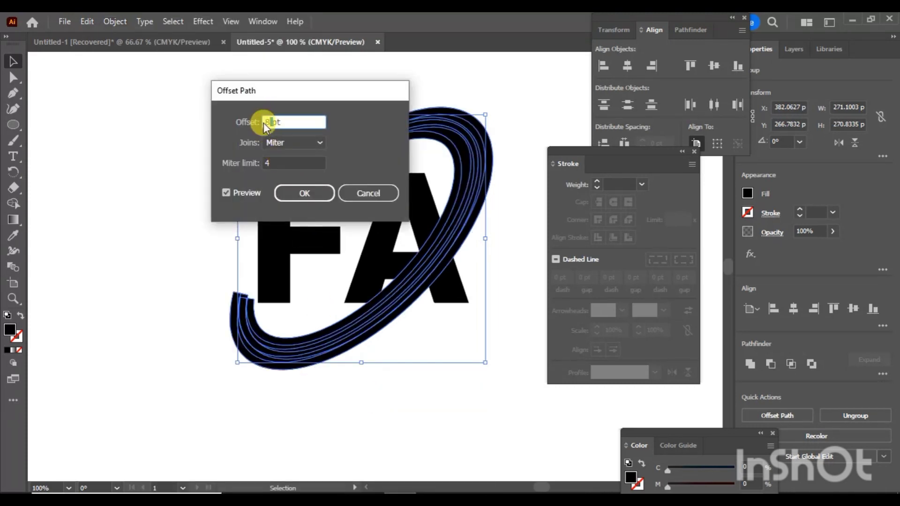
type("5")
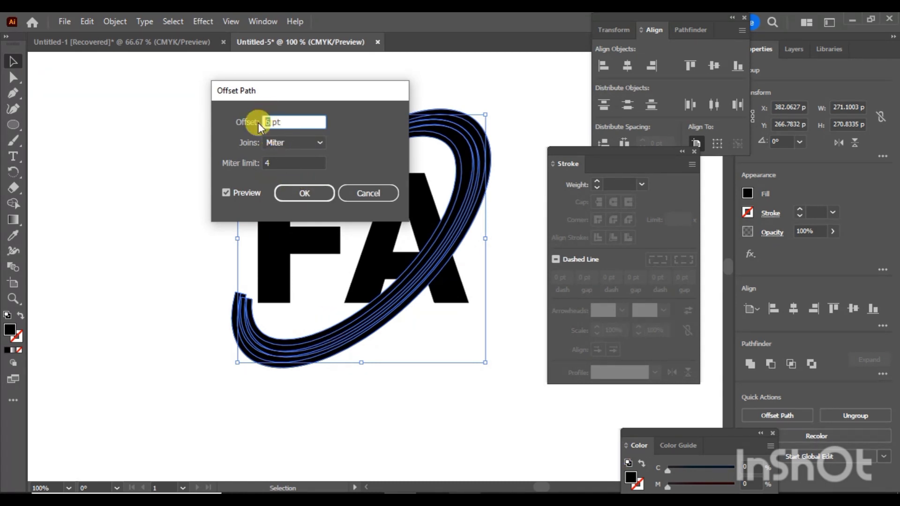
left_click(303, 193)
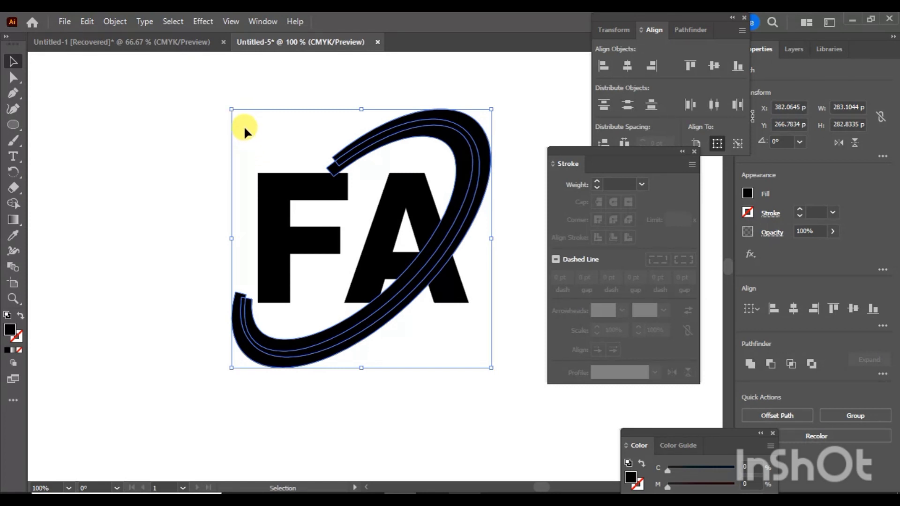
Step: Move the floating Color controls clear of the artwork and select the letters with all the arc paths
left_click(695, 423)
left_click_drag(696, 429, 679, 301)
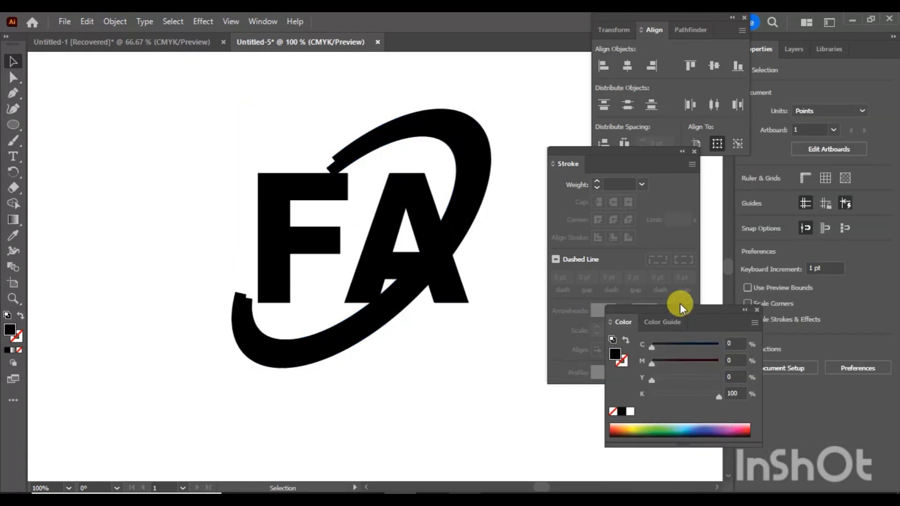
left_click_drag(151, 104, 520, 410)
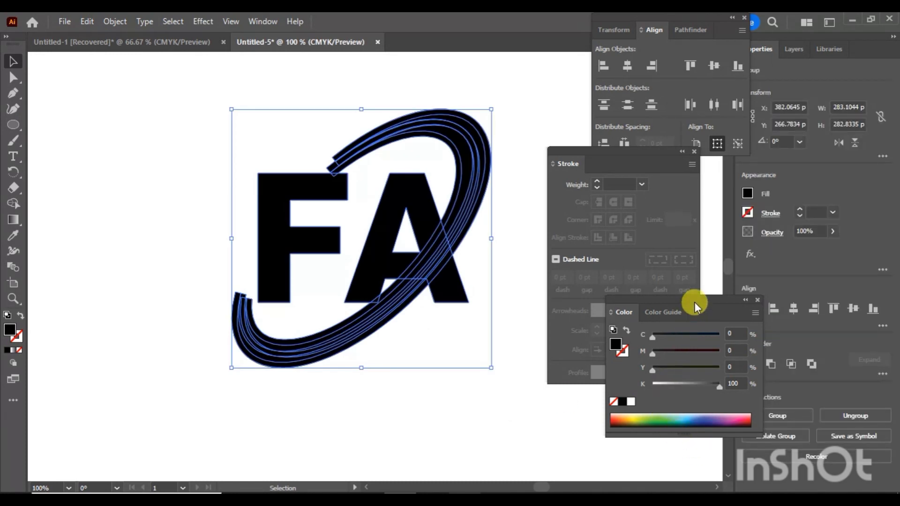
left_click_drag(693, 302, 792, 363)
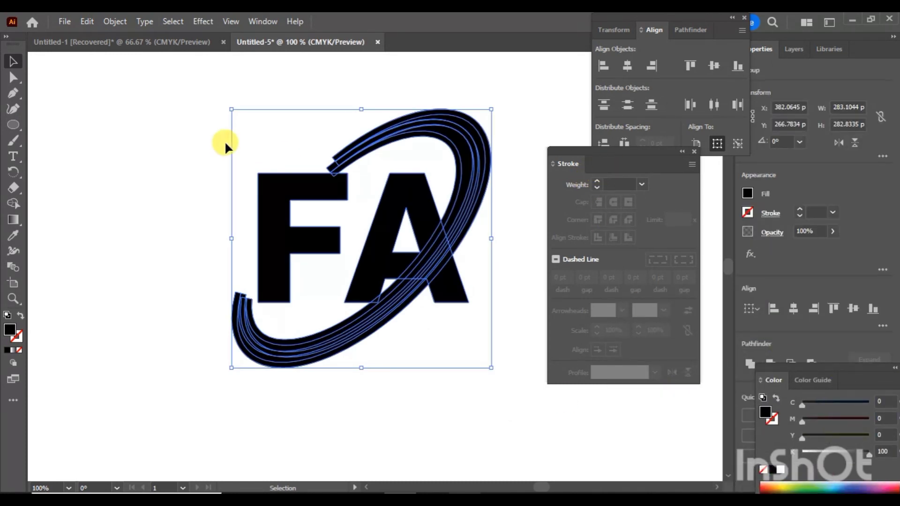
Step: Move the Stroke panel clear of the artwork and use Shape Builder to remove the lower swoosh's inner offset band and the gap between its arcs
left_click_drag(194, 106, 511, 413)
left_click(13, 203)
key("ctrl+plus")
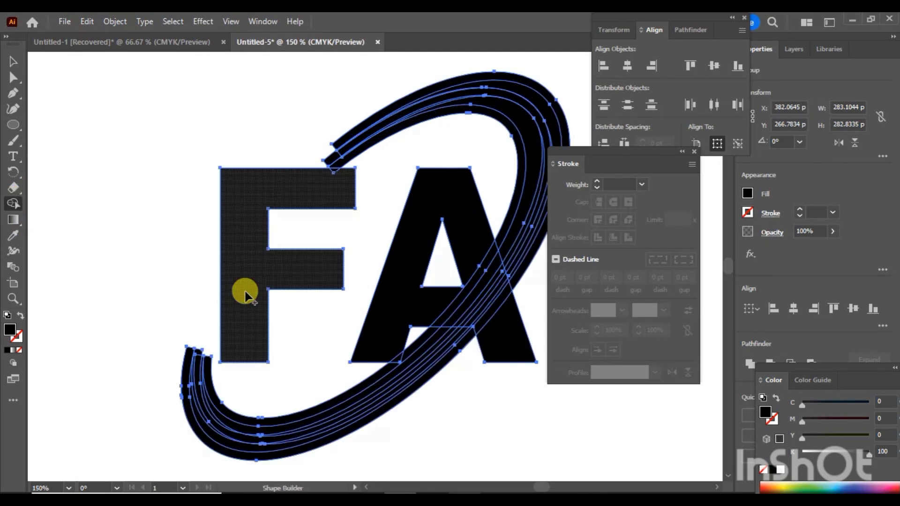
left_click_drag(622, 151, 709, 159)
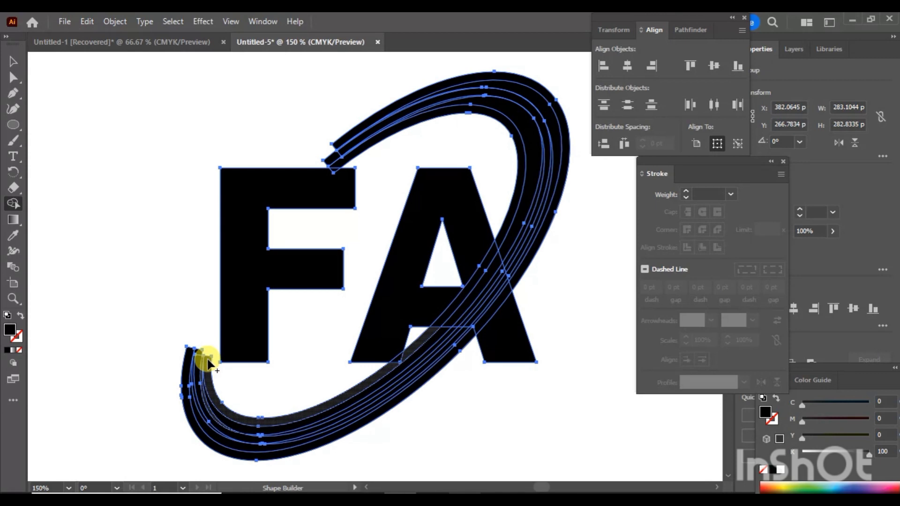
left_click(208, 363, "alt")
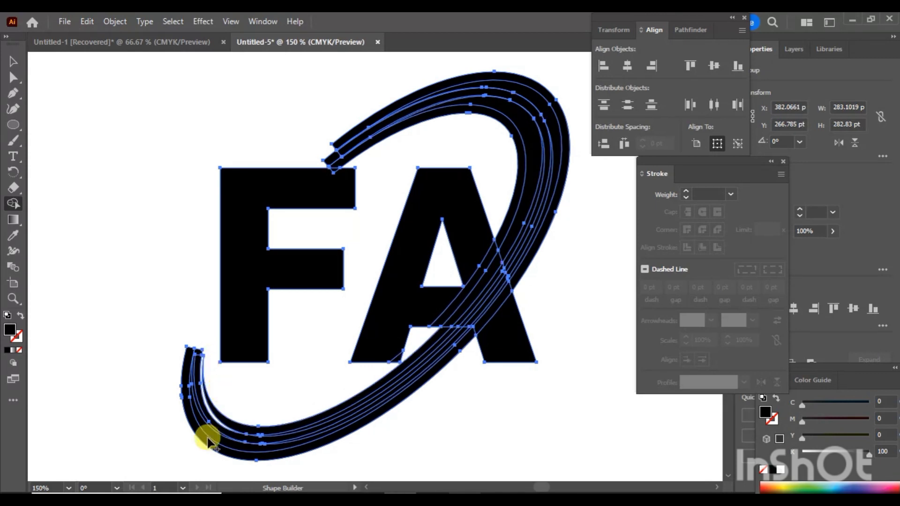
left_click(197, 368, "alt")
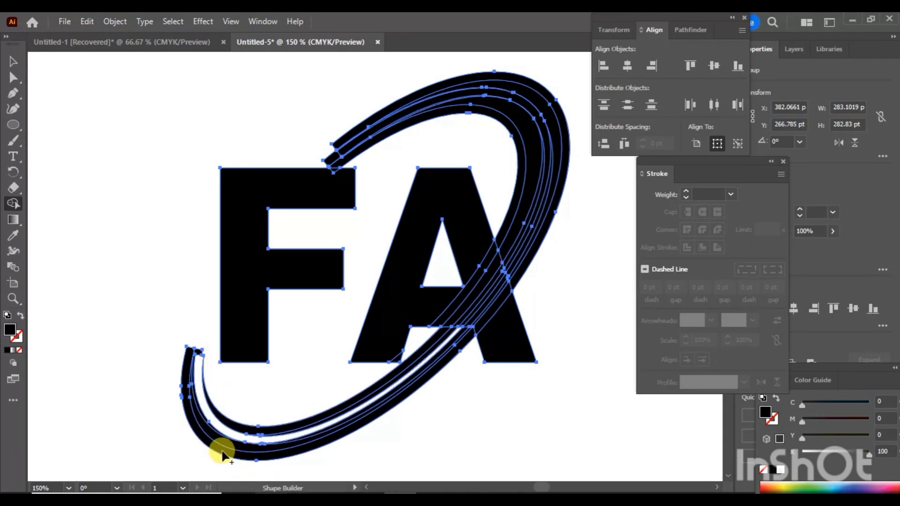
Step: Remove the outer offset band along the lower swoosh and the inner offset band along the upper swoosh with Shape Builder
left_click_drag(223, 454, 185, 373)
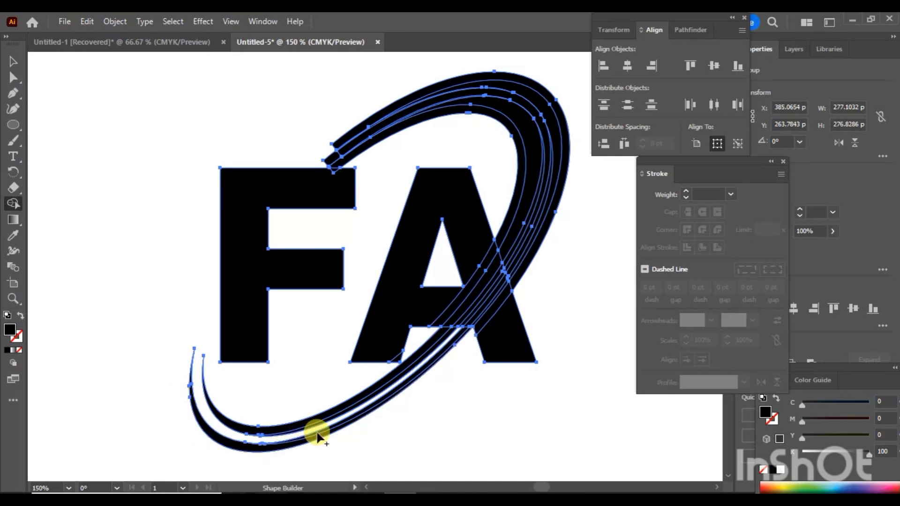
left_click(507, 221, "alt")
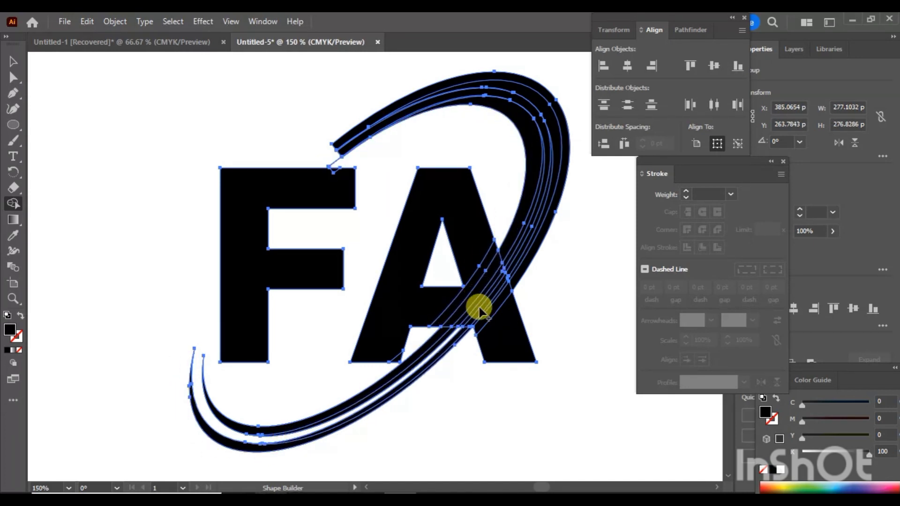
left_click(477, 310, "alt")
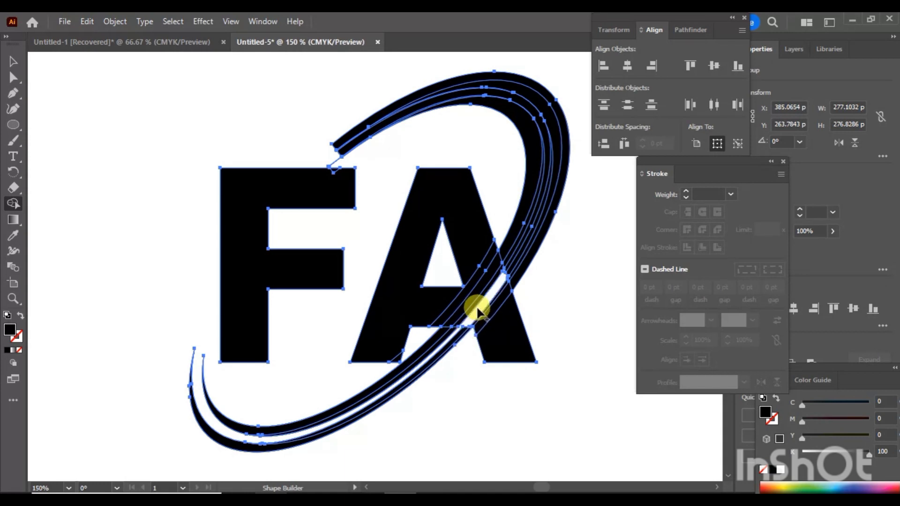
key("ctrl+z")
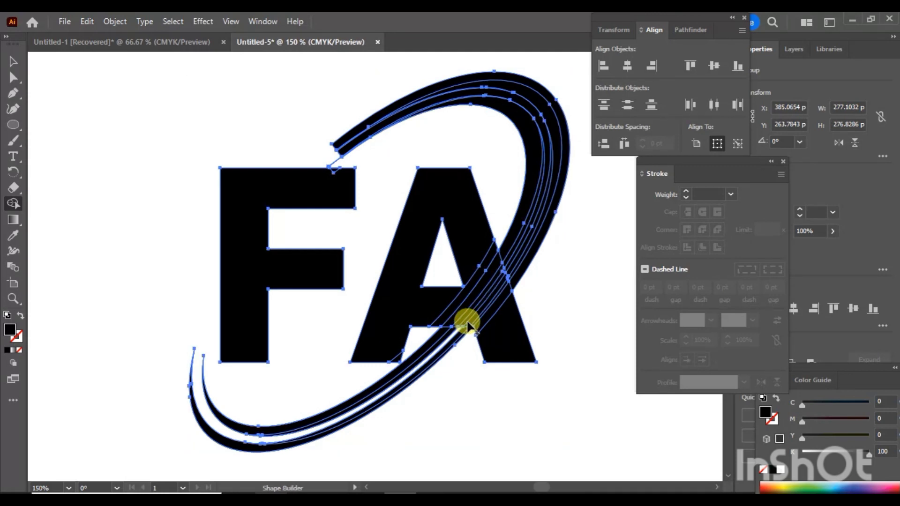
Step: Remove the gap strip between the arcs through the A and up the swoosh, plus the upper outer offset band
key("ctrl+equal")
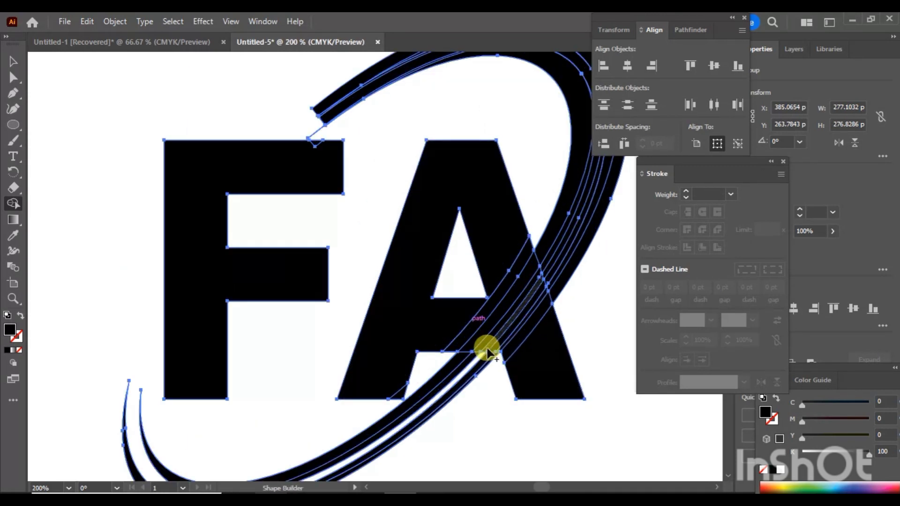
left_click_drag(487, 351, 551, 269)
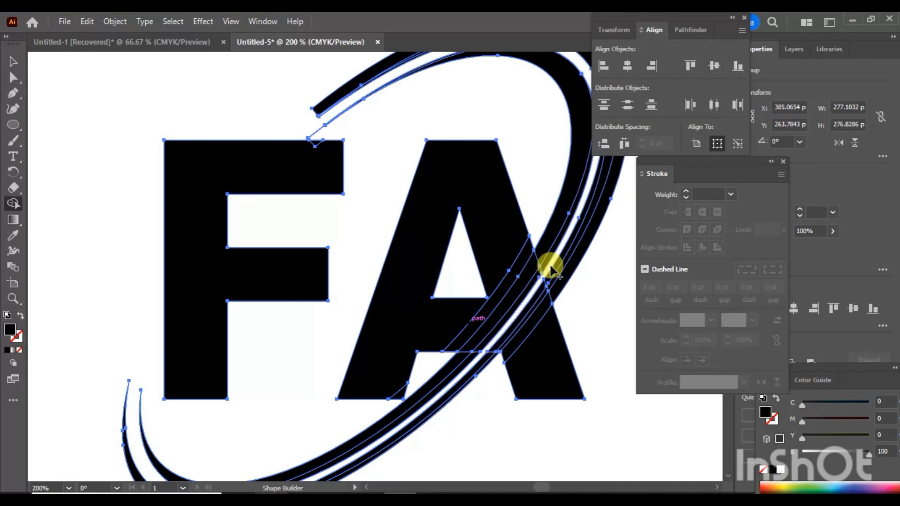
left_click(574, 263, "alt")
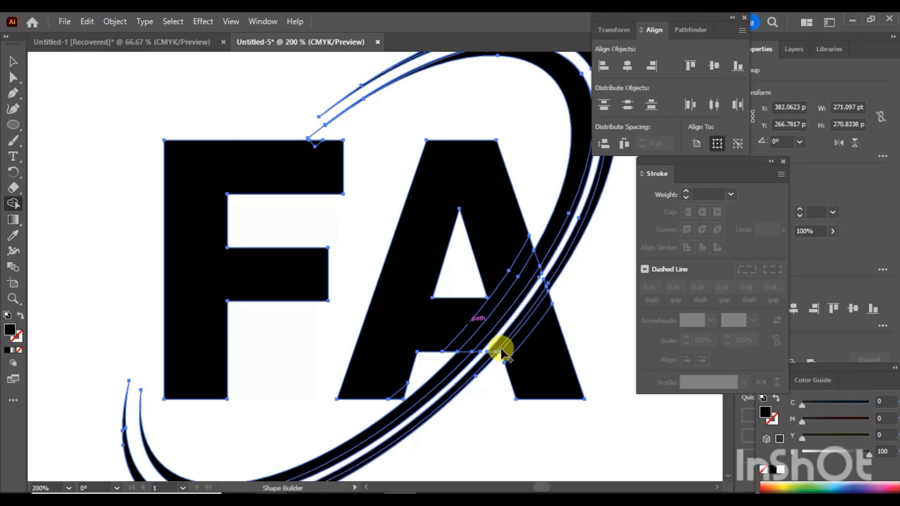
Step: Try to remove the offset pieces inside the A, and undo the recent Shape Builder removals along the swoosh's outer band
key("ctrl+minus")
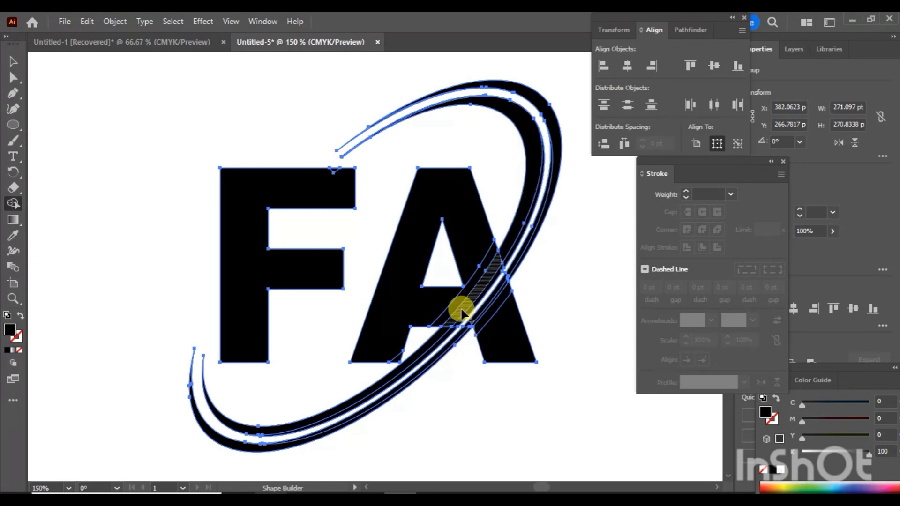
left_click_drag(382, 359, 442, 323)
key("ctrl+z")
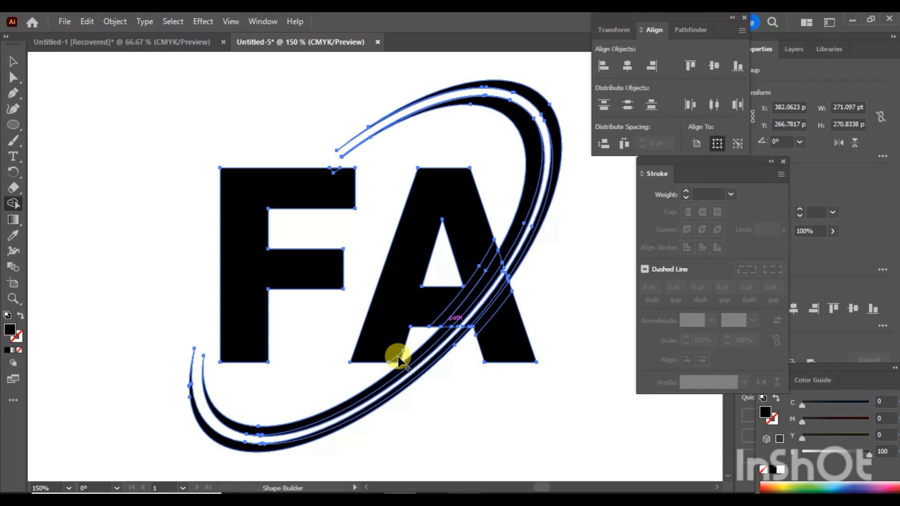
key("ctrl+z")
key("ctrl+z")
key("ctrl+z")
key("ctrl+z")
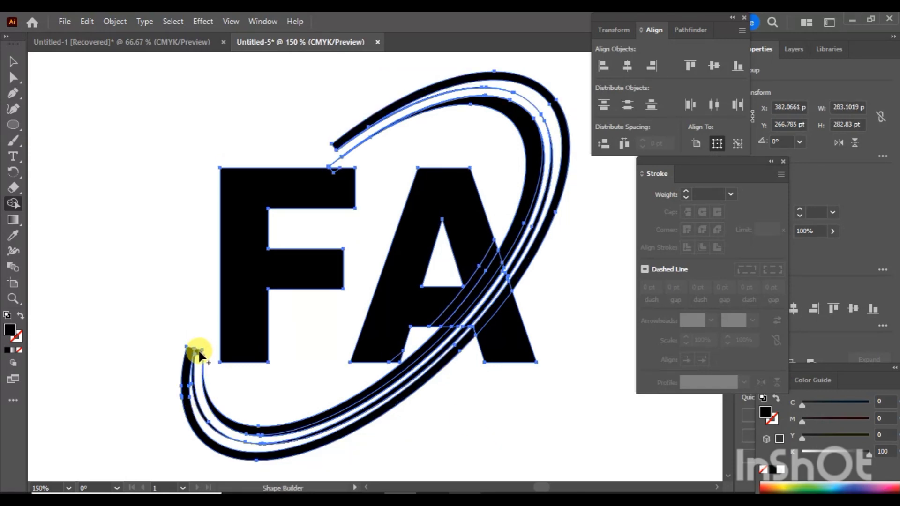
key("super")
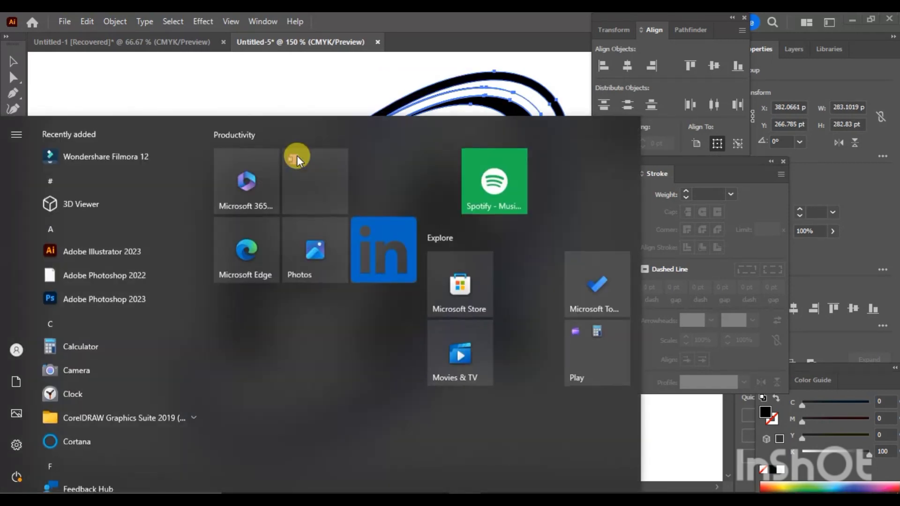
left_click(351, 92)
left_click(345, 171, "alt")
key("ctrl+z")
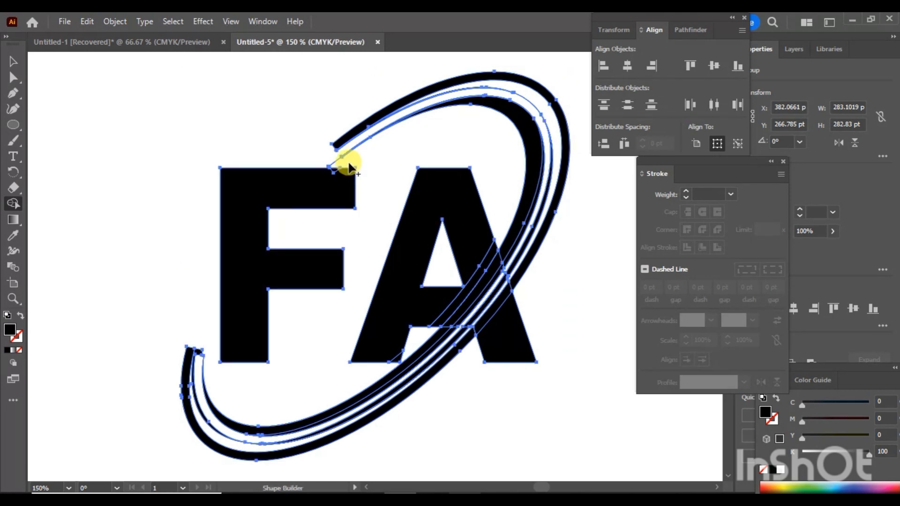
Step: Clear the offset sliver above the F and try to remove the end piece at the swoosh's lower tip
left_click(198, 359, "alt")
left_click(198, 352, "alt")
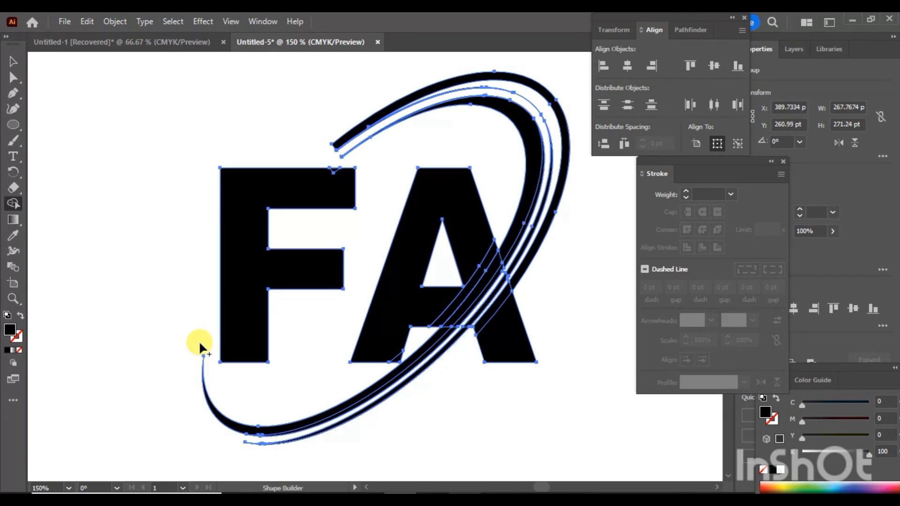
key("ctrl+z")
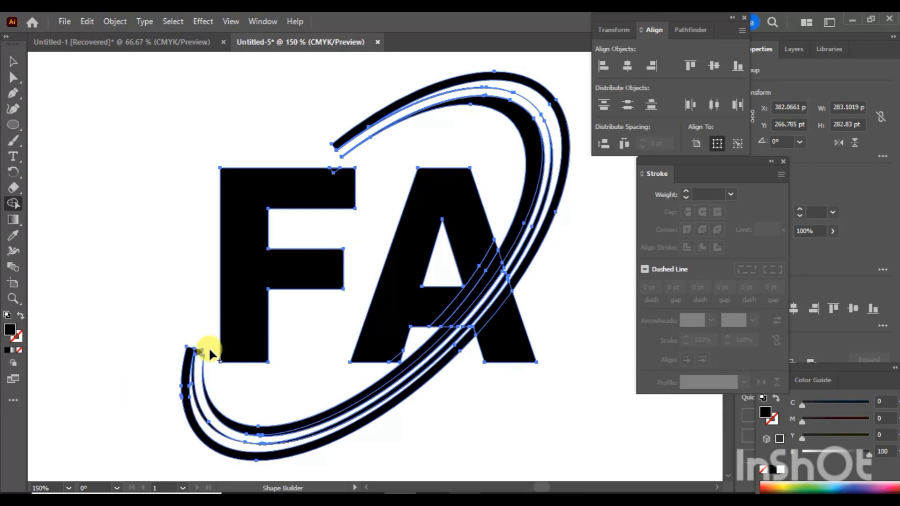
Step: Select only the swoosh group and try to remove its lower end piece with Shape Builder
left_click(14, 62)
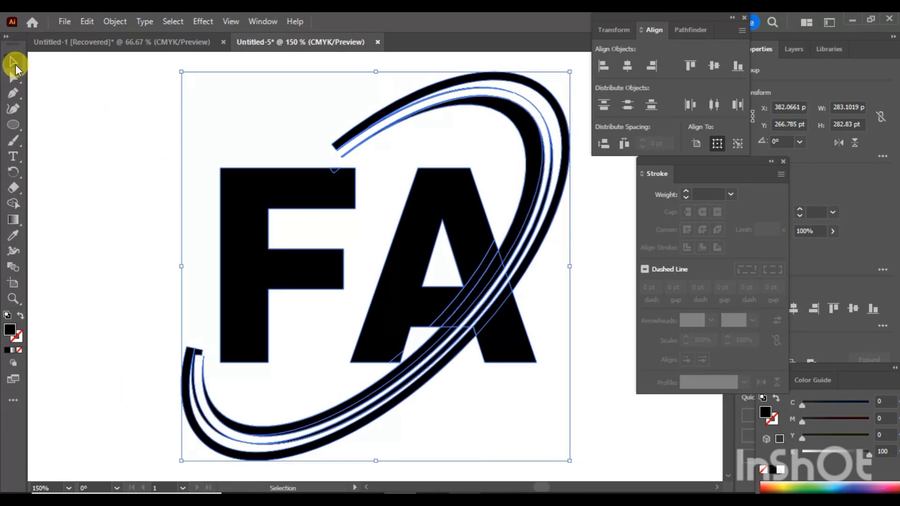
left_click(86, 134)
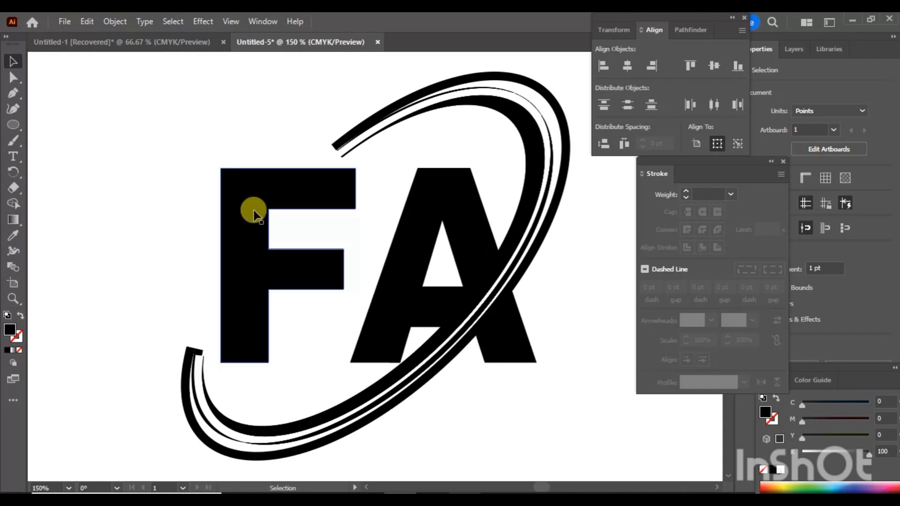
left_click(198, 352)
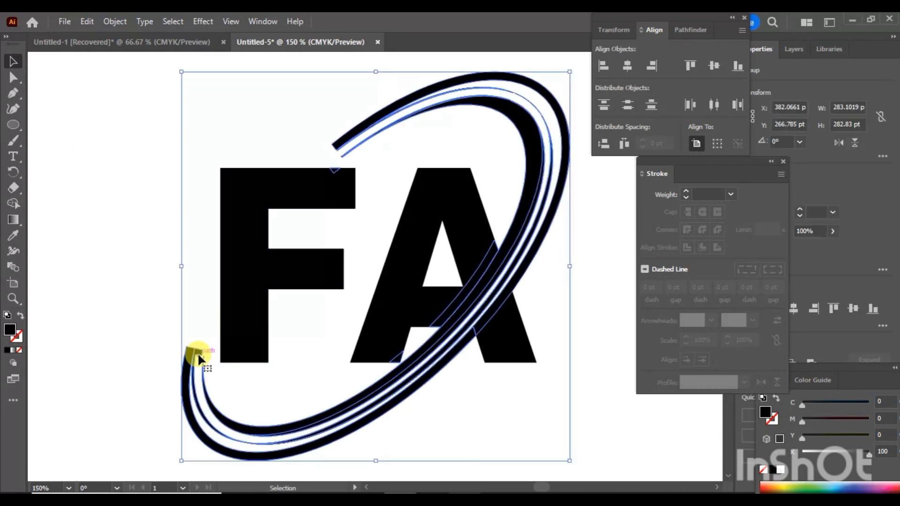
left_click(14, 204)
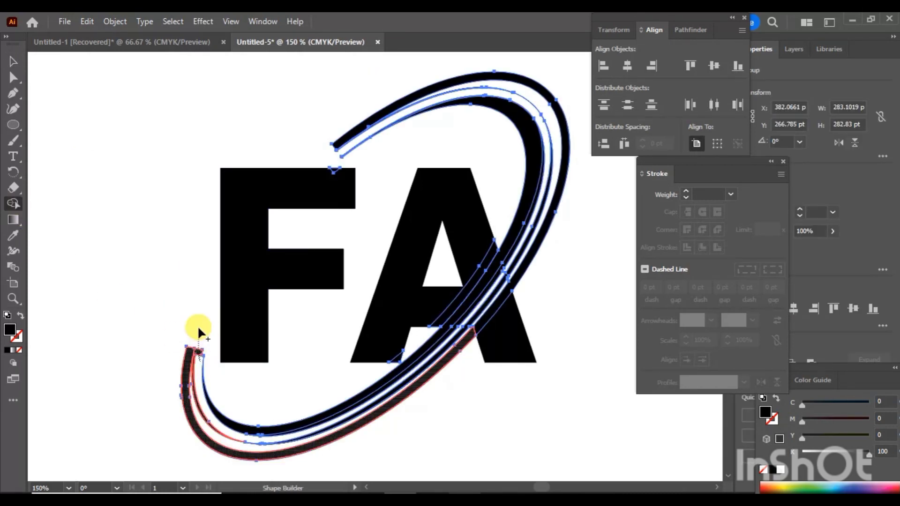
left_click(198, 371, "alt")
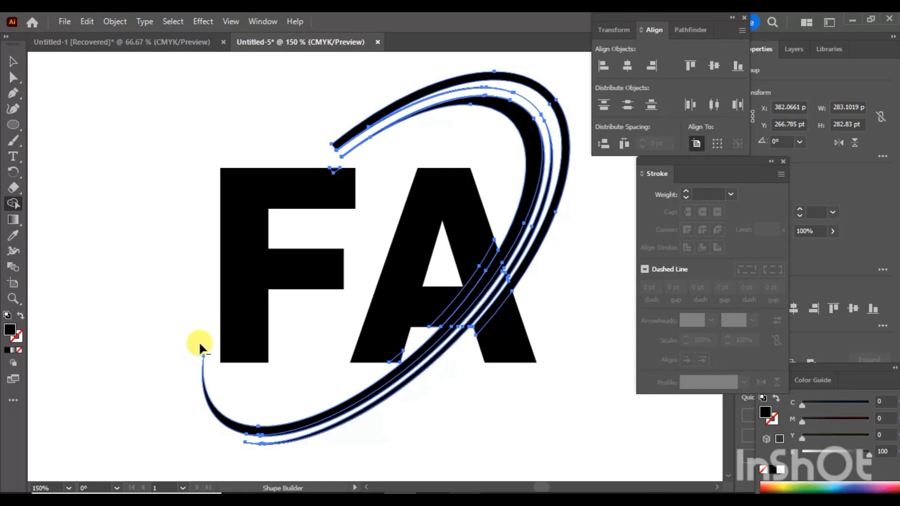
key("ctrl+z")
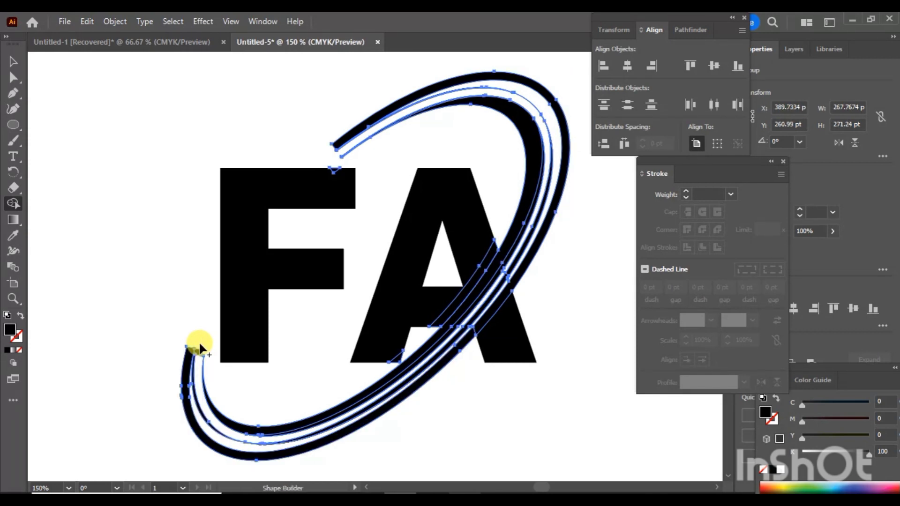
left_click(400, 499)
left_click(481, 473)
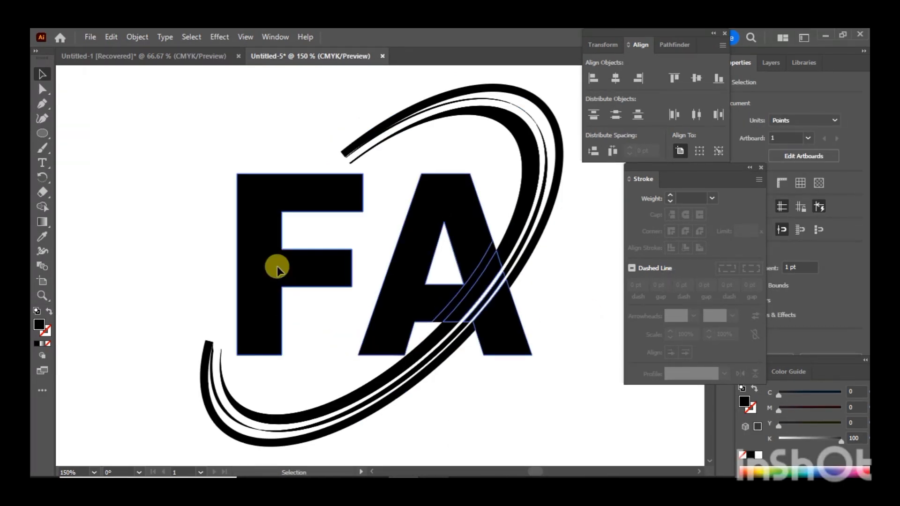
Step: Fill the FA letters with dark red (C 24.97, M 100, Y 72.76, K 17.94)
left_click(265, 266)
left_click(42, 221)
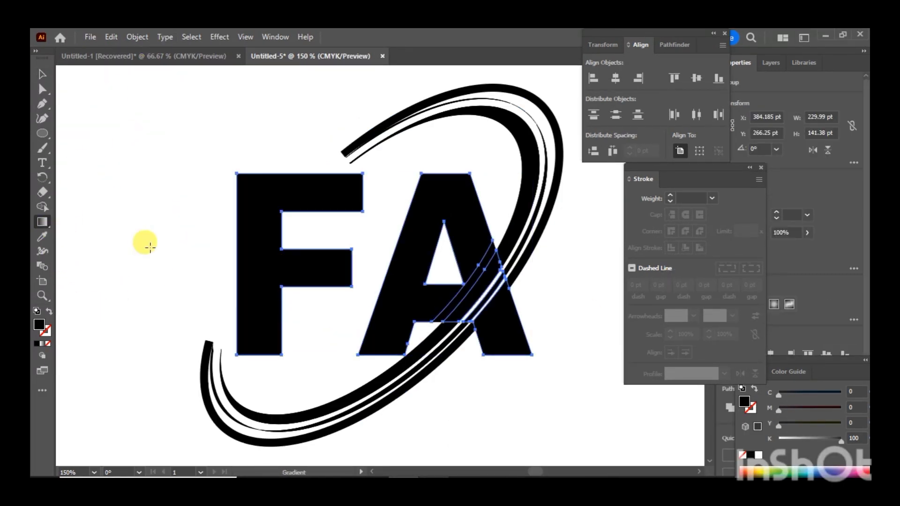
right_click(46, 223)
left_click(76, 222)
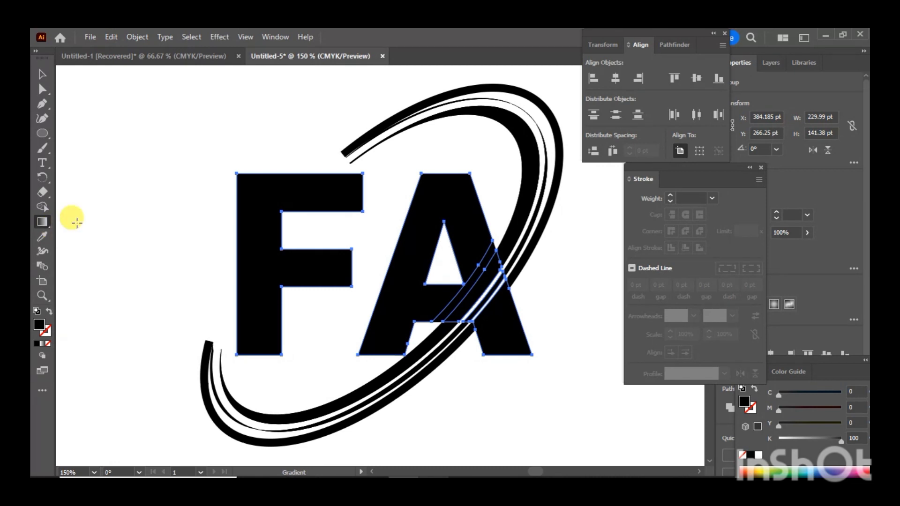
double_click(39, 323)
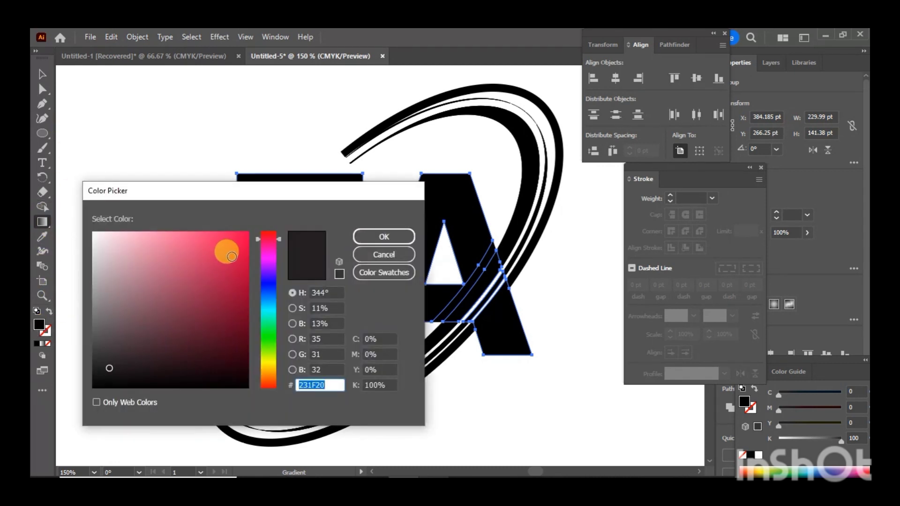
left_click(231, 256)
left_click(230, 281)
left_click(386, 237)
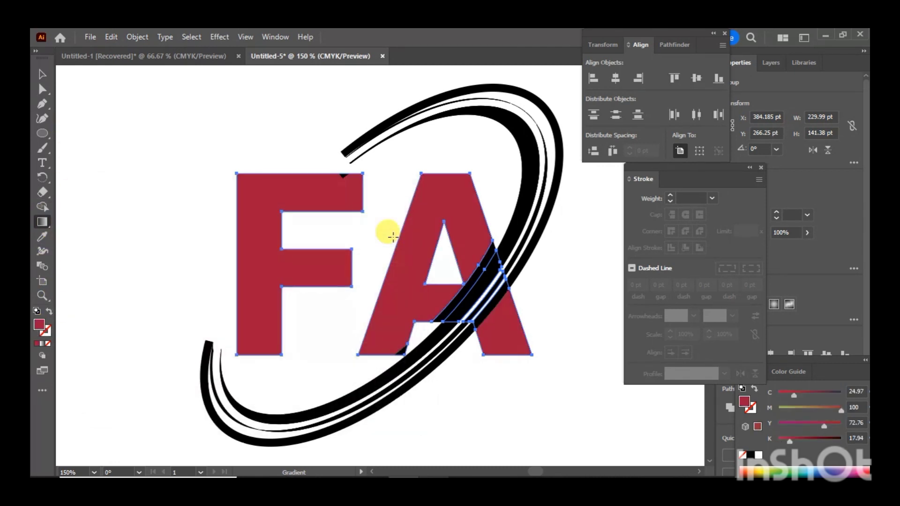
Step: Pick a blue fill (C 90.96, M 54.87, Y 19.87, K 2.58) and apply it to the inner crescent piece crossing the A
left_click(42, 75)
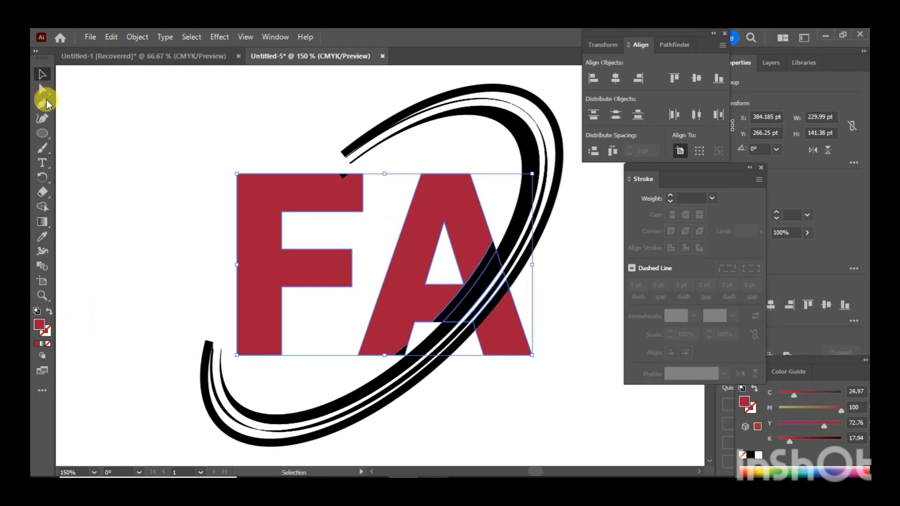
left_click(456, 303)
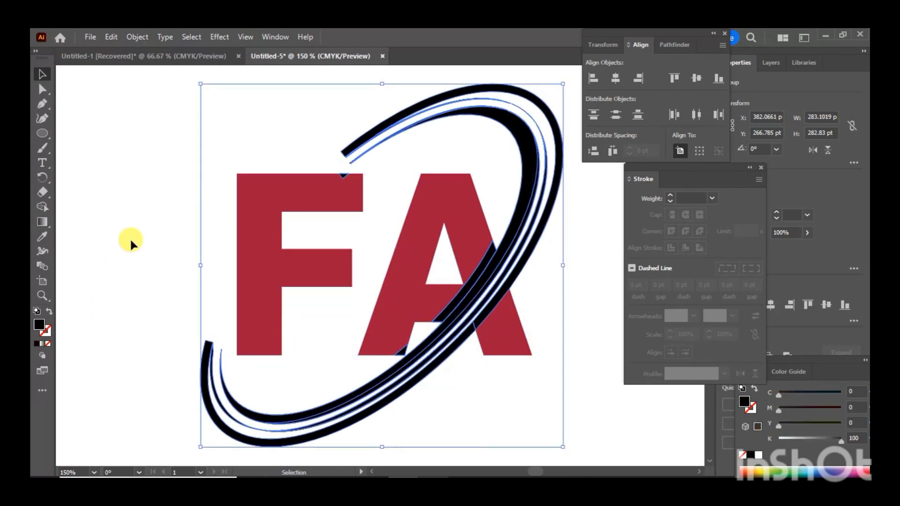
left_click(42, 206)
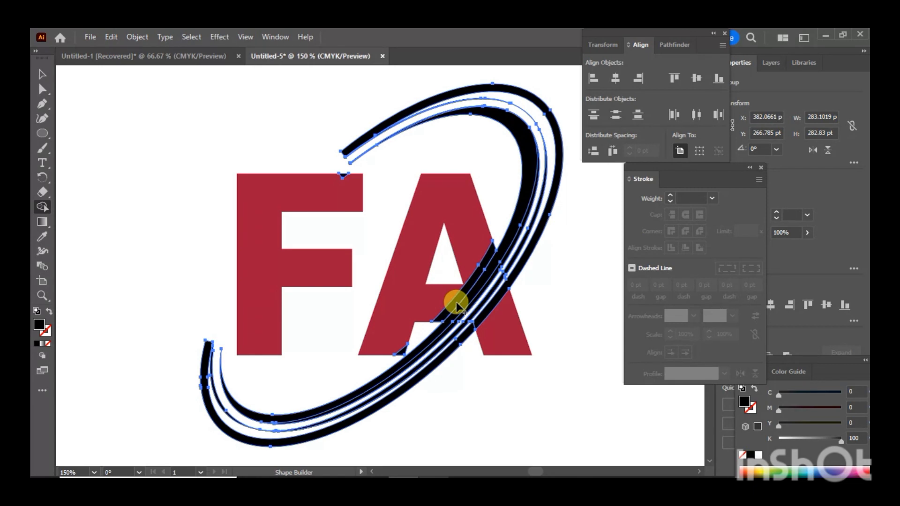
double_click(39, 323)
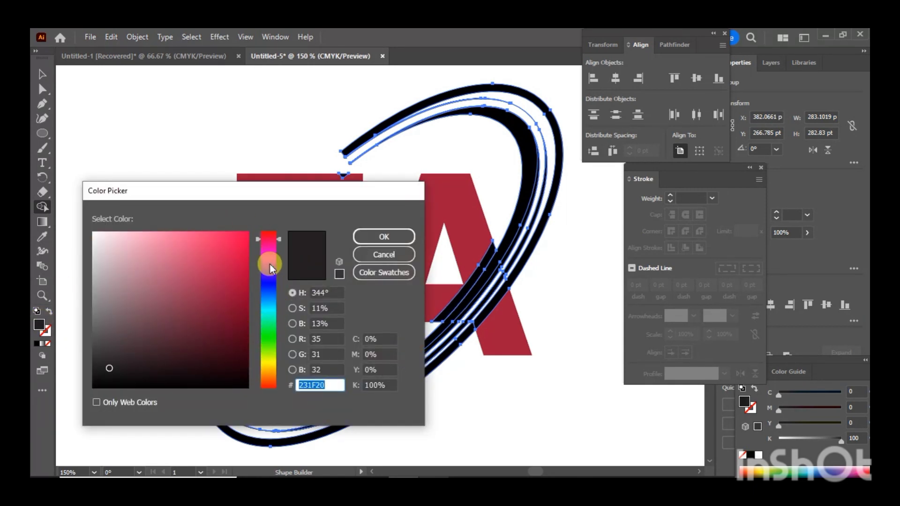
left_click(274, 302)
left_click_drag(257, 197, 169, 186)
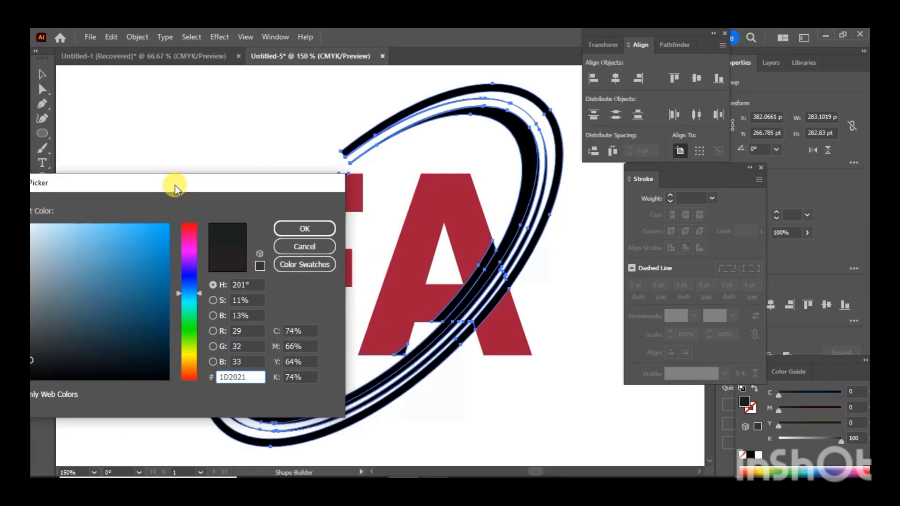
left_click(141, 283)
left_click(288, 230)
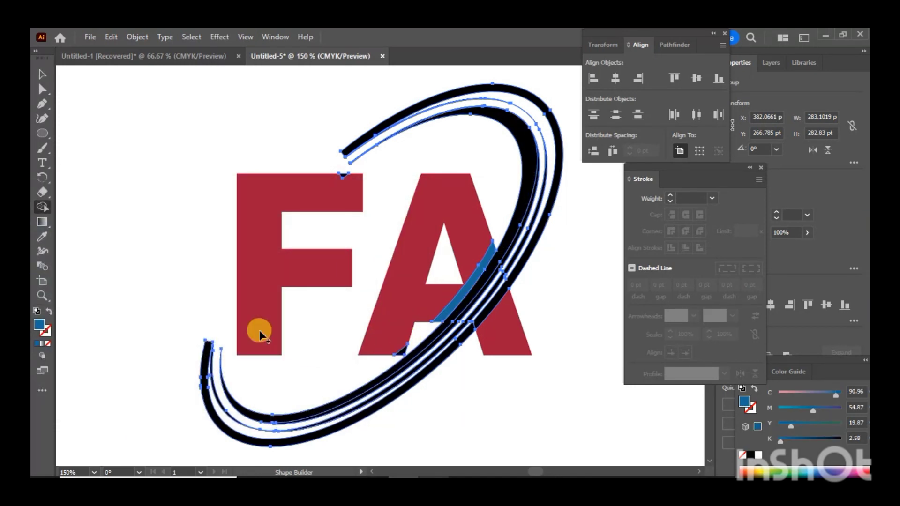
left_click(42, 237)
left_click(448, 303)
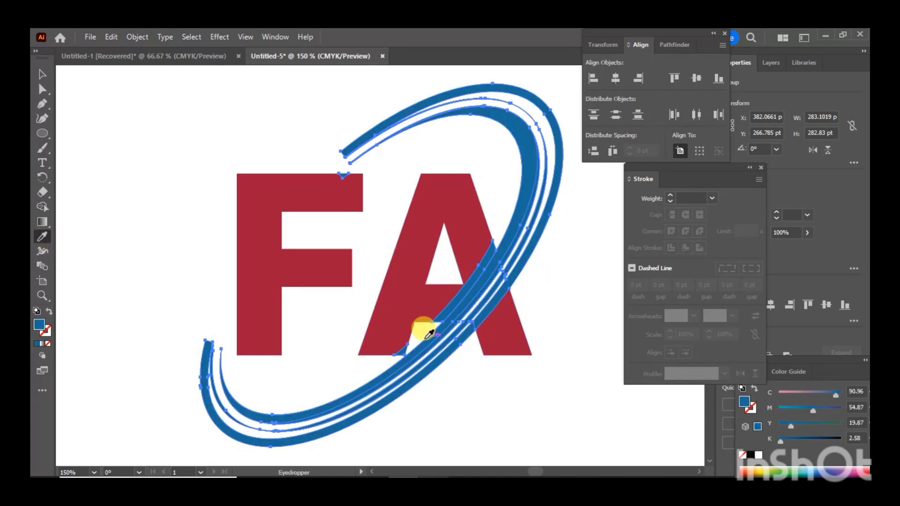
left_click(402, 339)
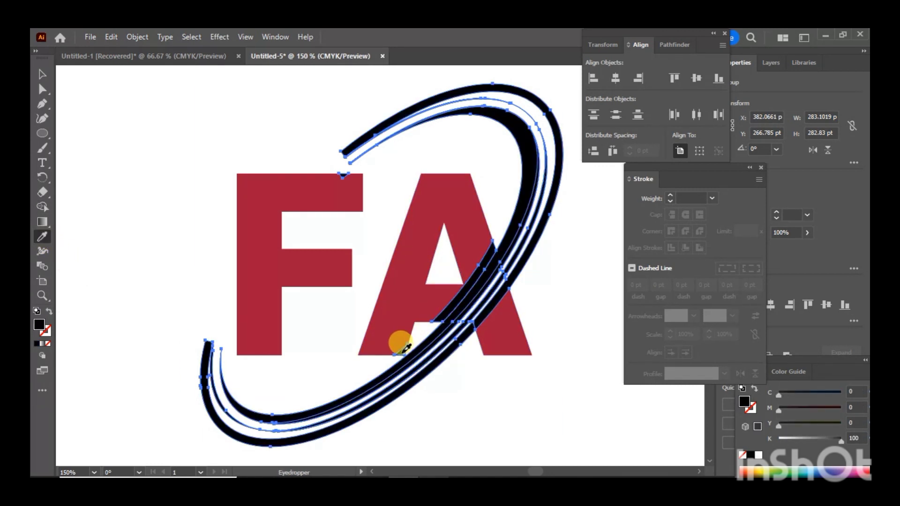
key("ctrl+z")
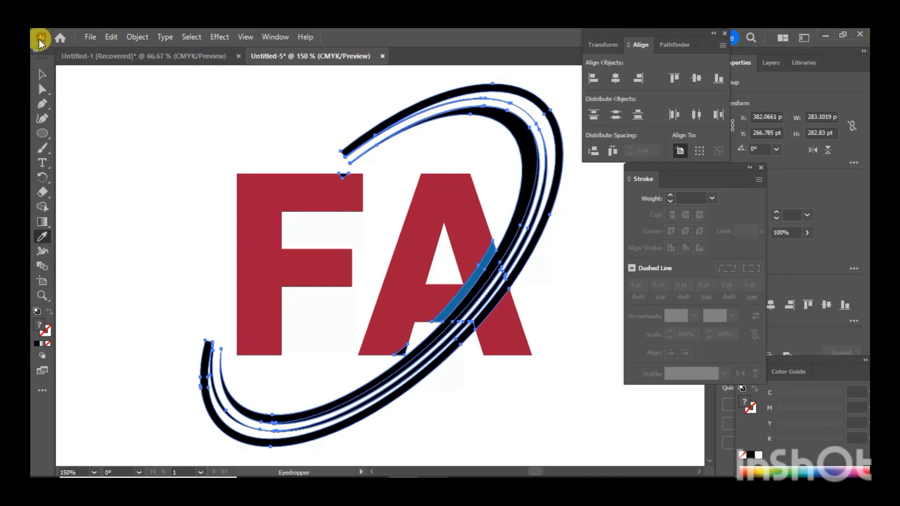
left_click(43, 74)
left_click(160, 251)
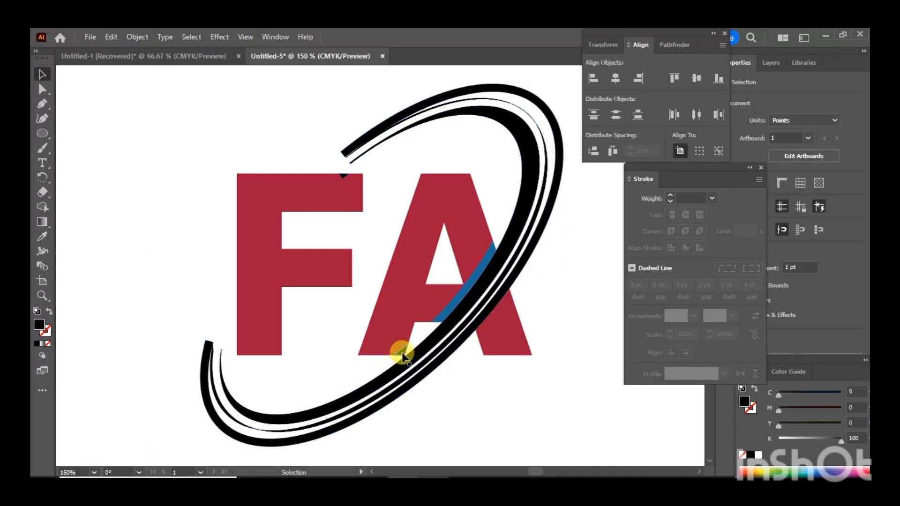
left_click(402, 355)
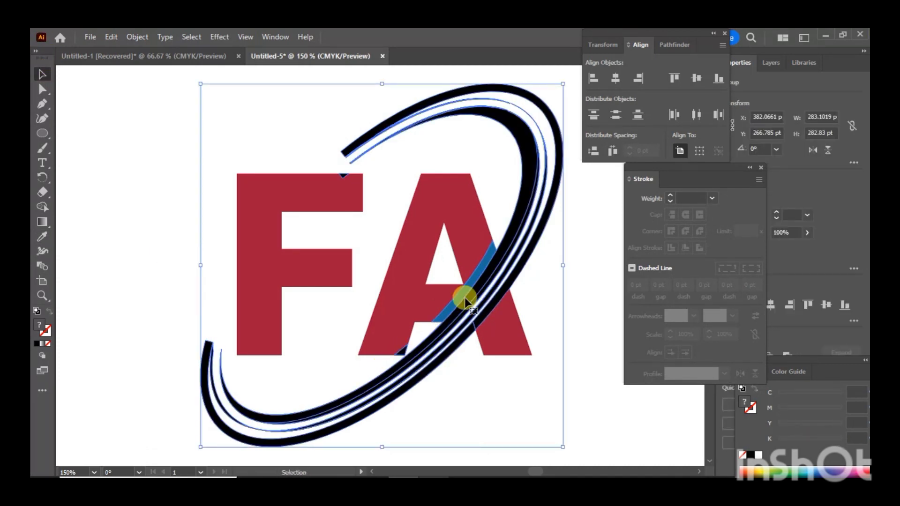
left_click(42, 206)
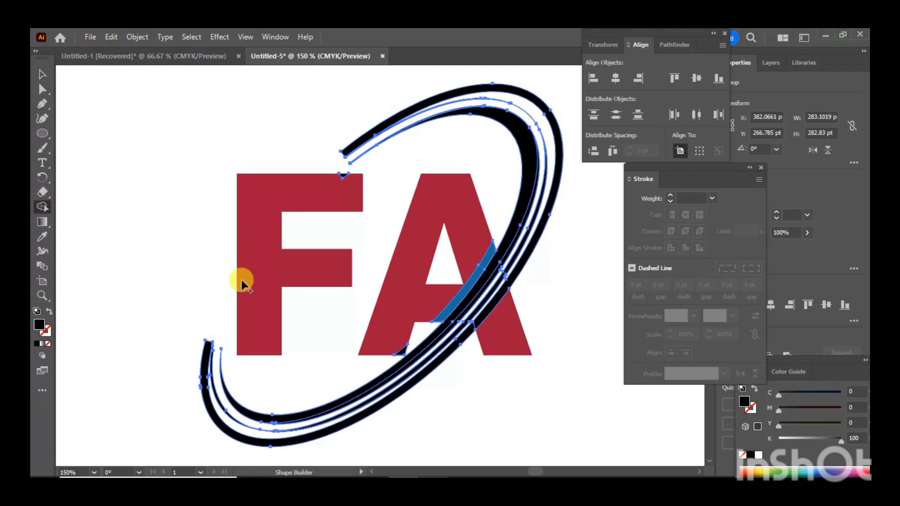
left_click(43, 236)
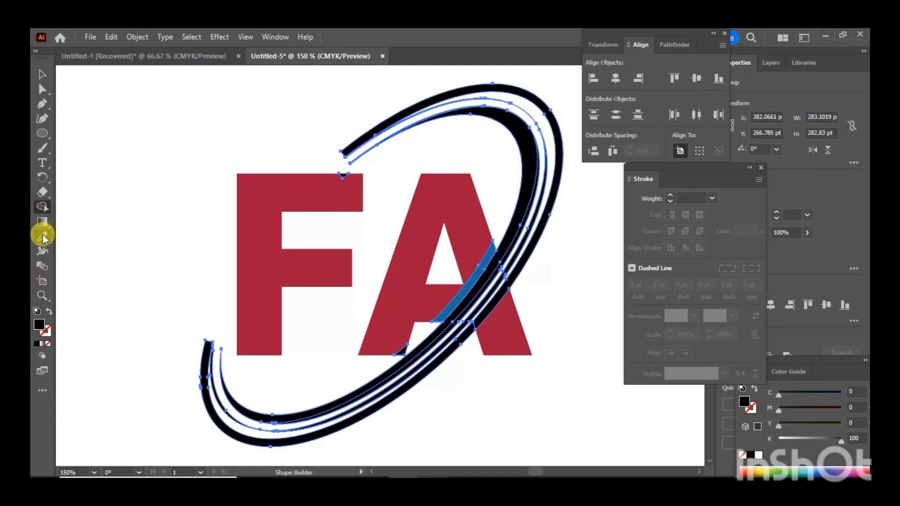
left_click(457, 292)
key("ctrl+z")
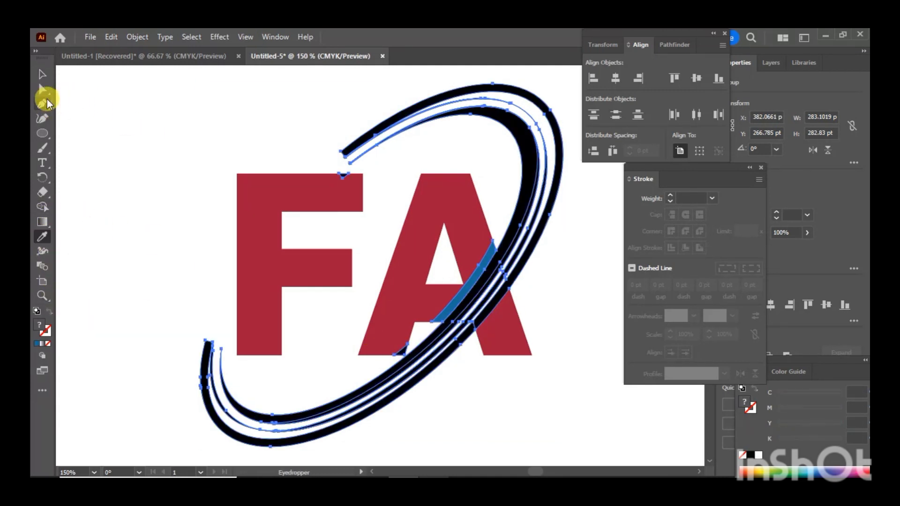
Step: Ungroup the swoosh group so its individual pieces can be selected and recoloured separately
left_click(41, 74)
left_click(40, 74)
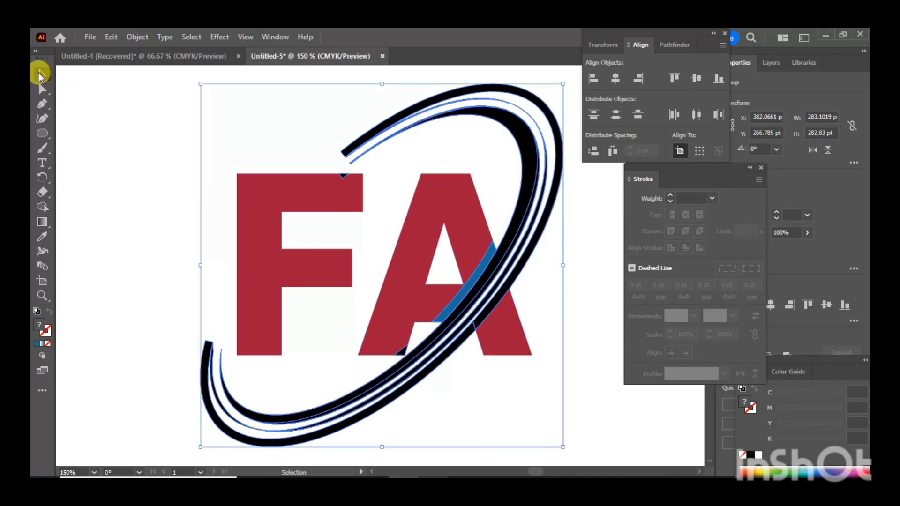
left_click(126, 220)
left_click(399, 355)
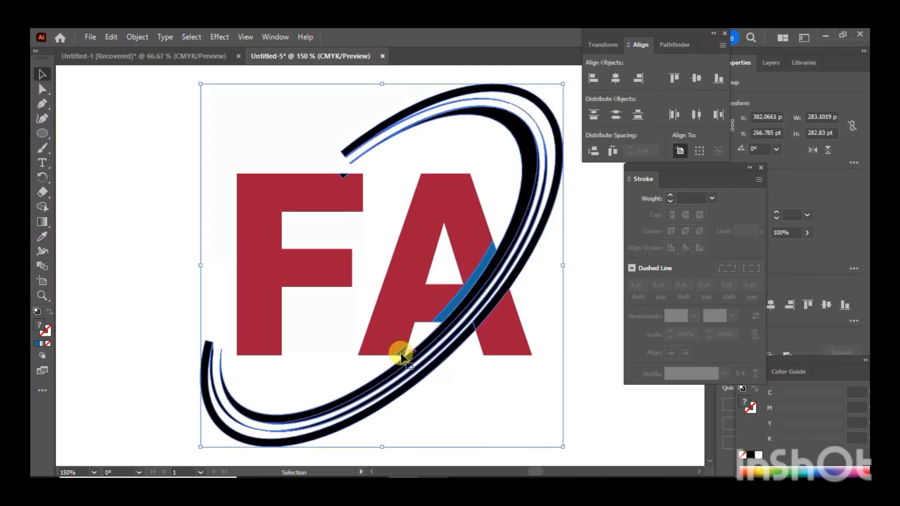
right_click(400, 356)
left_click(438, 237)
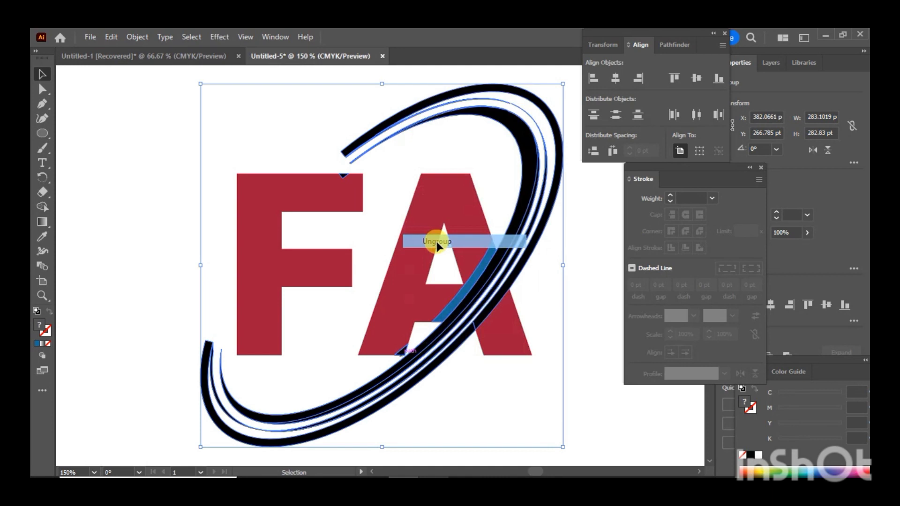
left_click(155, 291)
Step: Copy the crescent's blue fill onto the small swoosh piece at the foot of the A's left leg
left_click(399, 351)
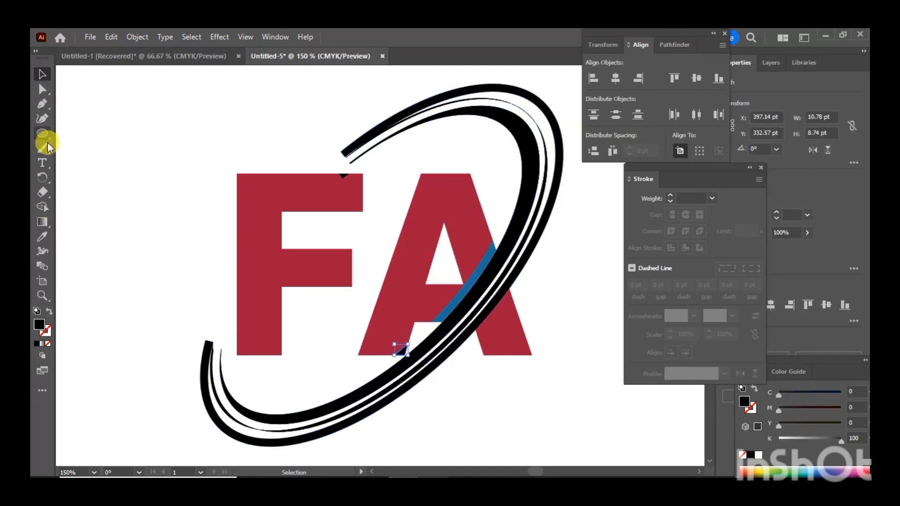
left_click(42, 237)
left_click(448, 296)
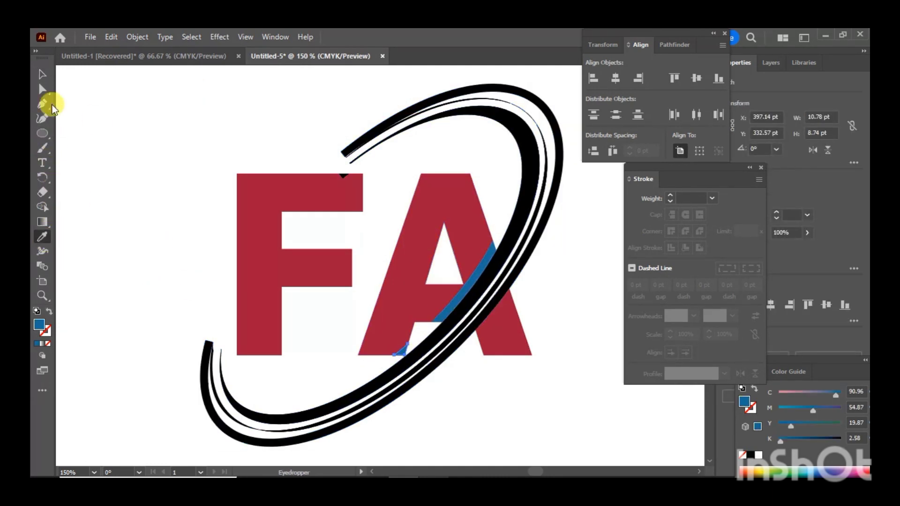
Step: Fill the thick inner swoosh with dark green (#257009)
left_click(42, 75)
left_click(415, 345)
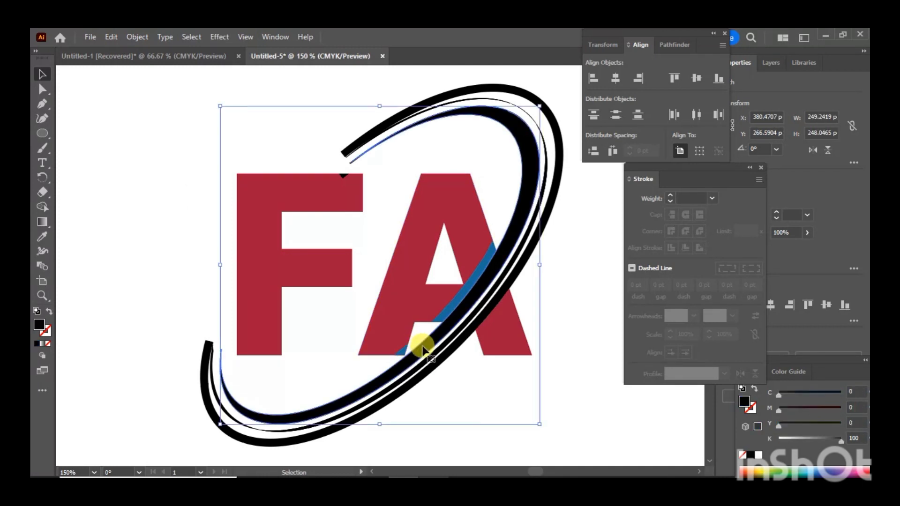
double_click(40, 323)
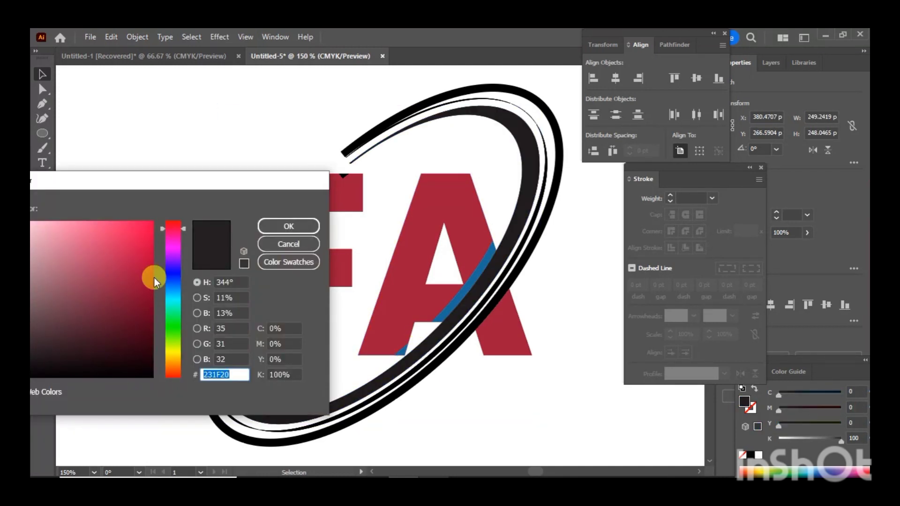
left_click_drag(177, 322, 176, 332)
left_click(143, 284)
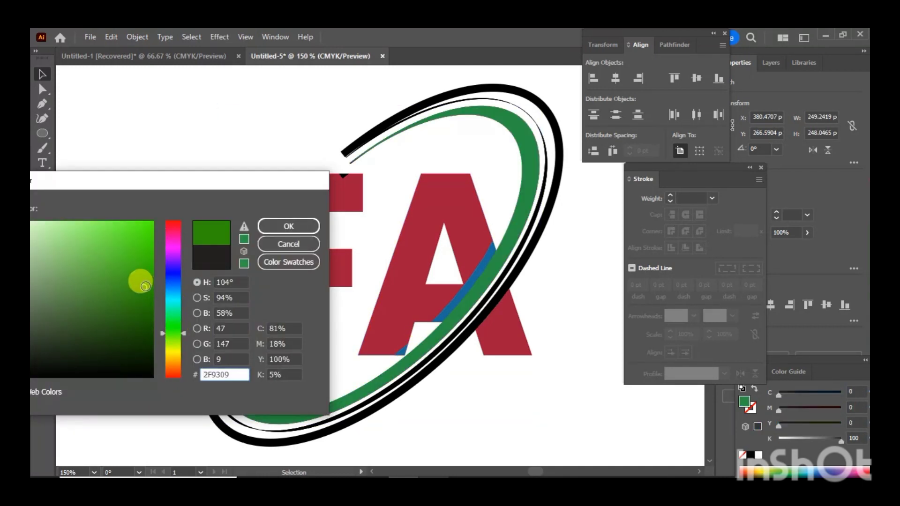
left_click(140, 304)
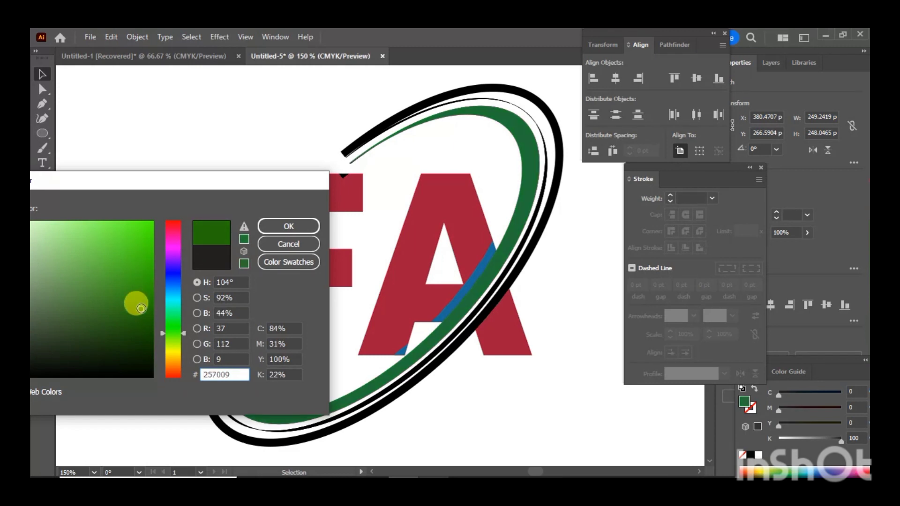
left_click(289, 226)
Step: Fill the thin middle swoosh with dark blue (#0A207C)
left_click(387, 395)
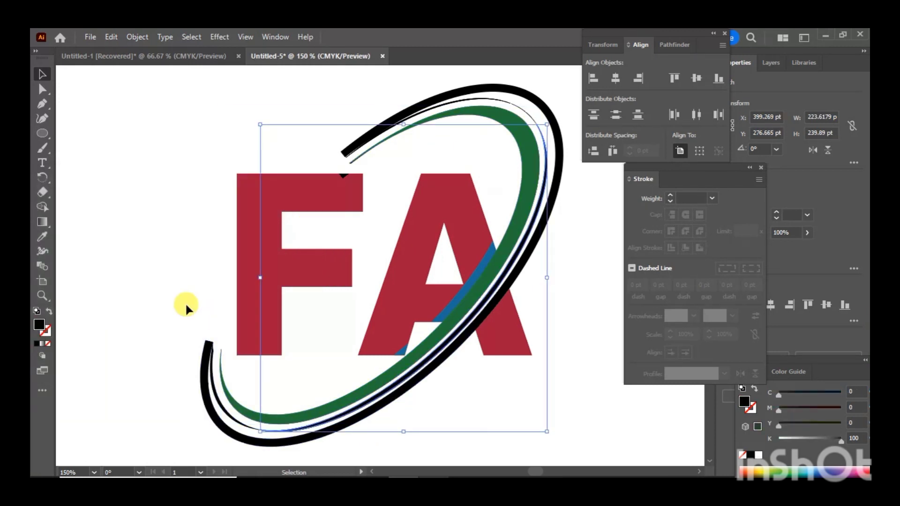
double_click(39, 322)
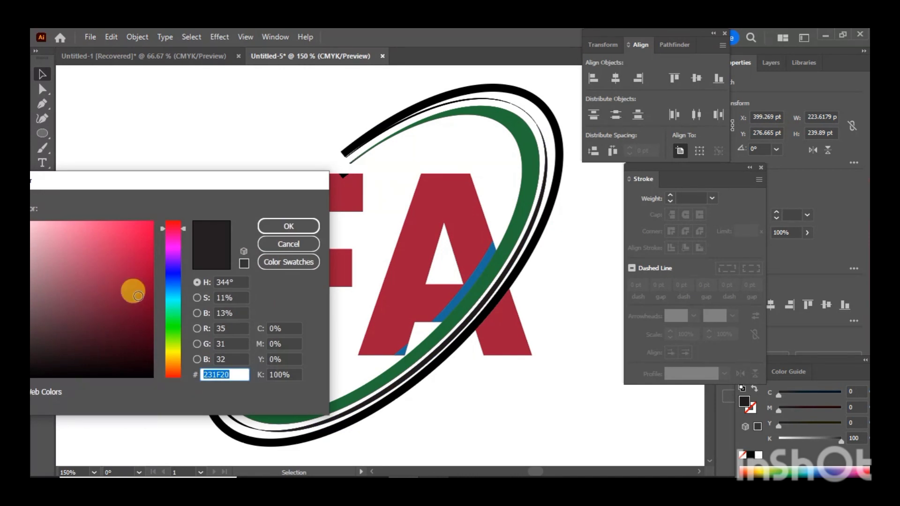
left_click(174, 278)
left_click_drag(148, 309, 142, 300)
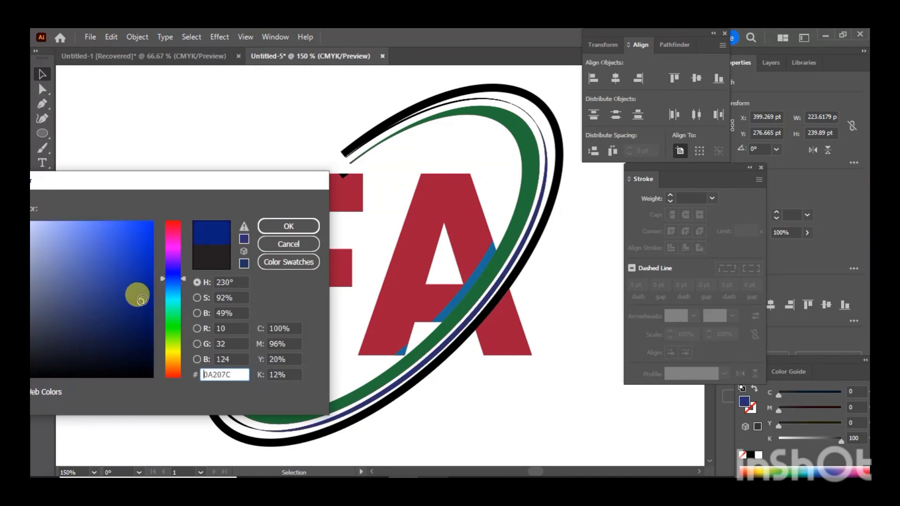
left_click(288, 226)
Step: Fill the lower section of the outer swoosh with olive gold (#84760B)
left_click(361, 412)
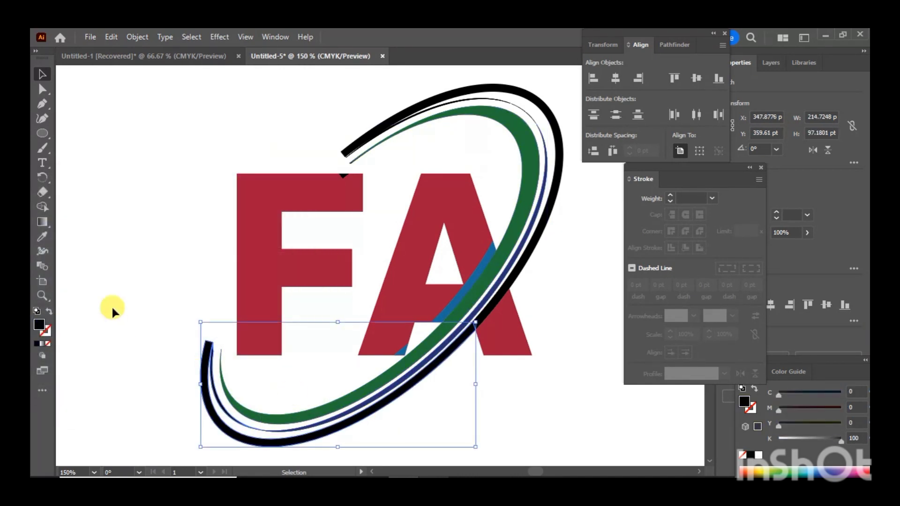
double_click(39, 323)
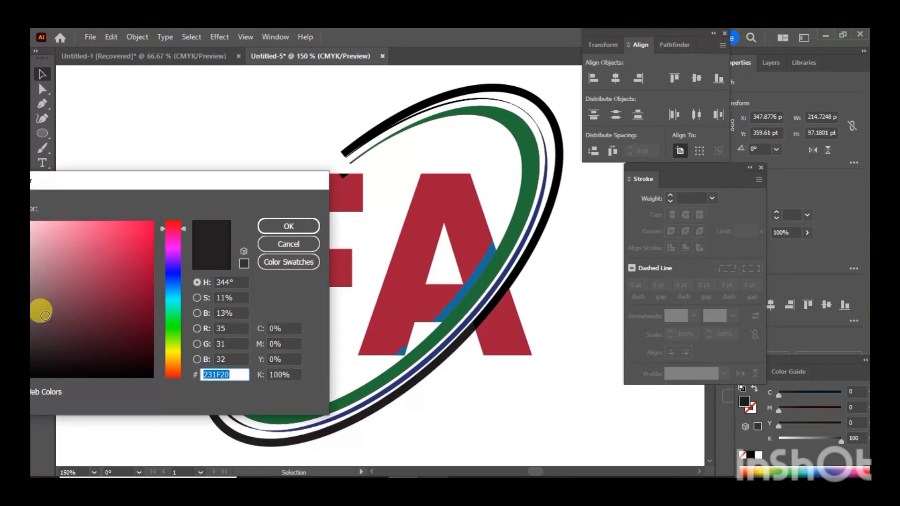
left_click(180, 357)
left_click_drag(156, 299, 141, 295)
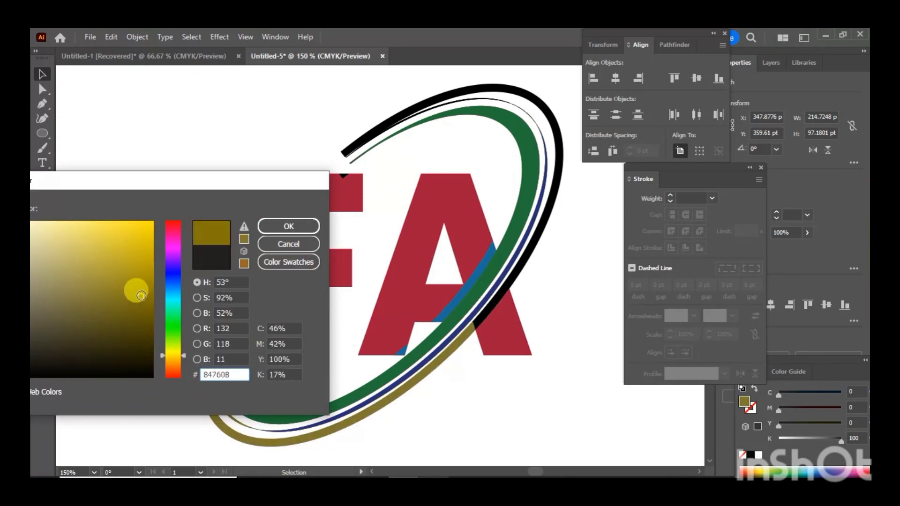
left_click(288, 226)
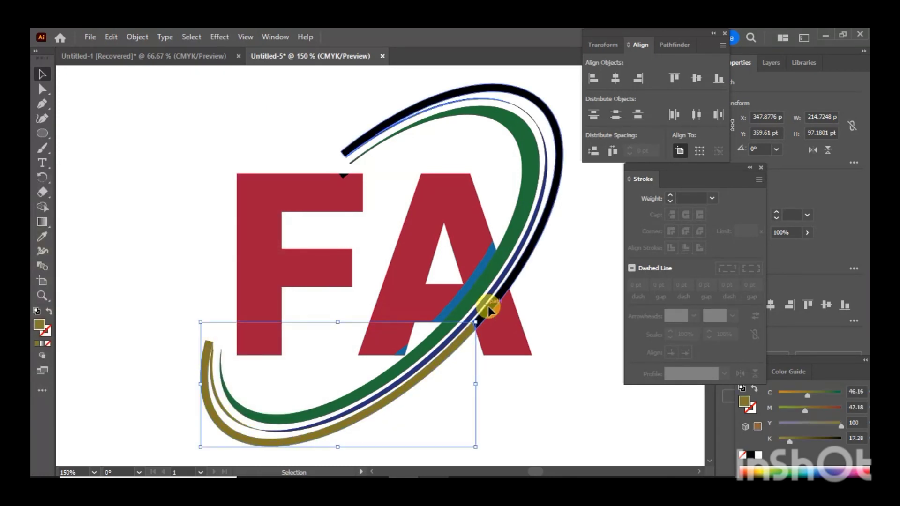
Step: Copy the olive gold fill from the lower outer swoosh onto its upper section and clear the selection
left_click(487, 311)
left_click(42, 236)
left_click(287, 438)
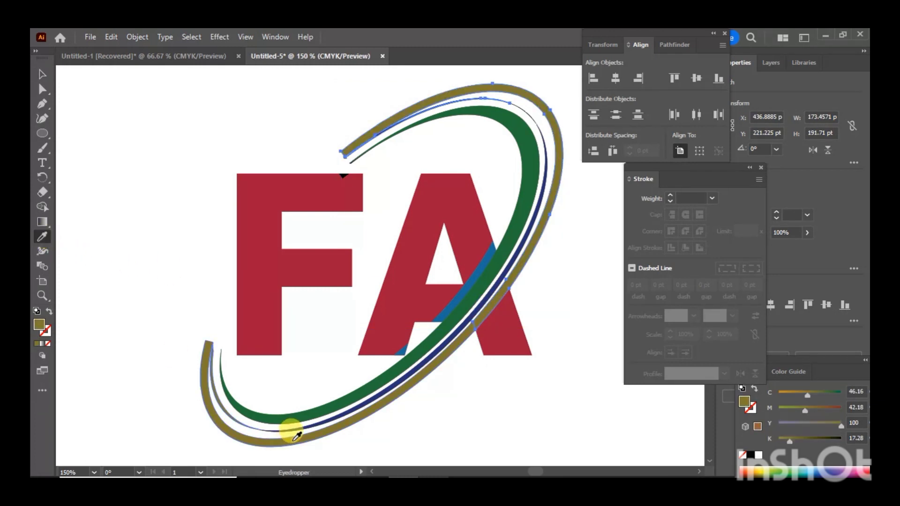
left_click(40, 75)
left_click(411, 314)
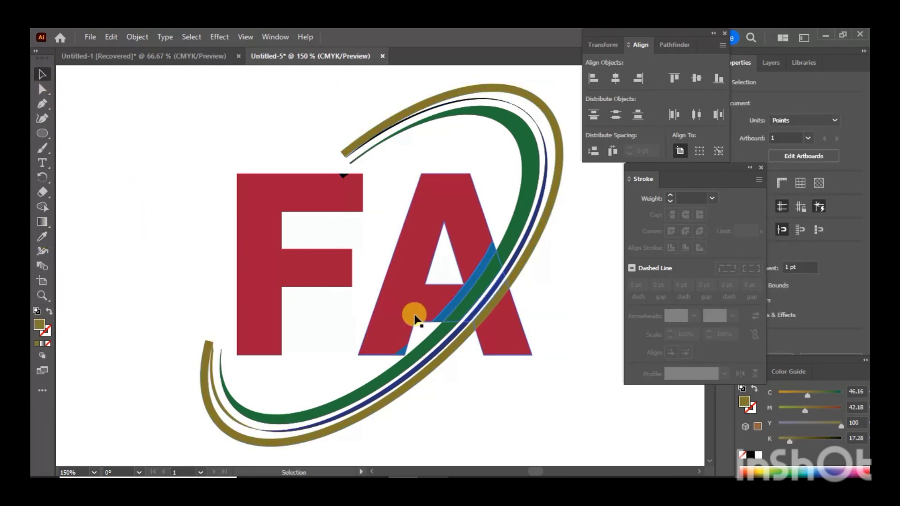
Step: Change the fill of the inner crescent piece crossing the A to light peach (#EDCEB0)
left_click(453, 307)
double_click(39, 324)
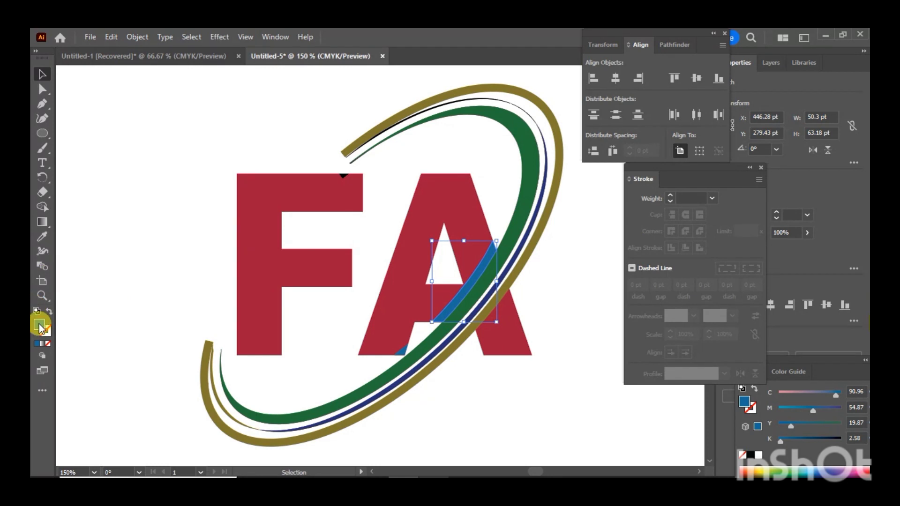
left_click(173, 351)
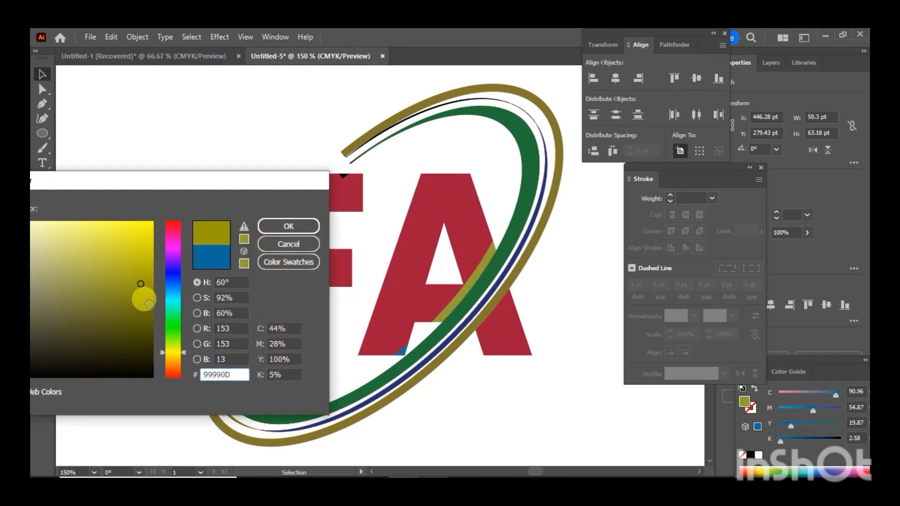
left_click_drag(165, 341, 177, 366)
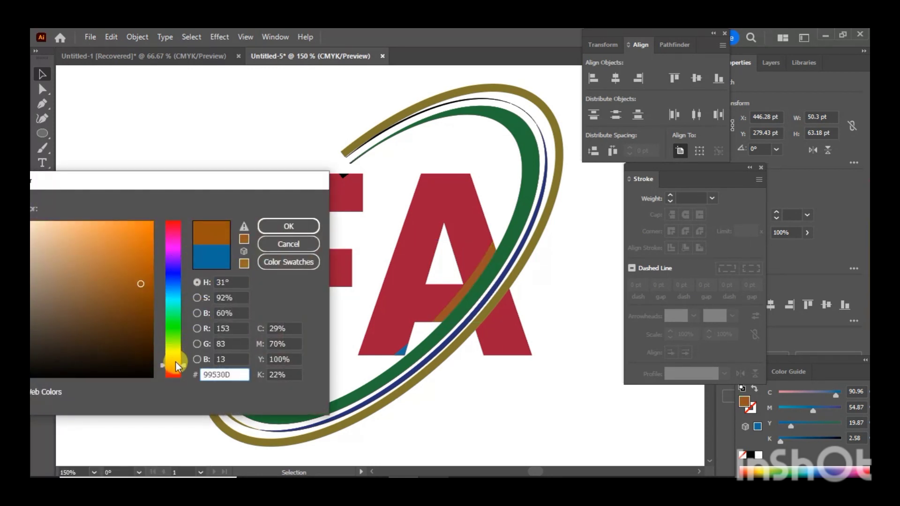
left_click(138, 246)
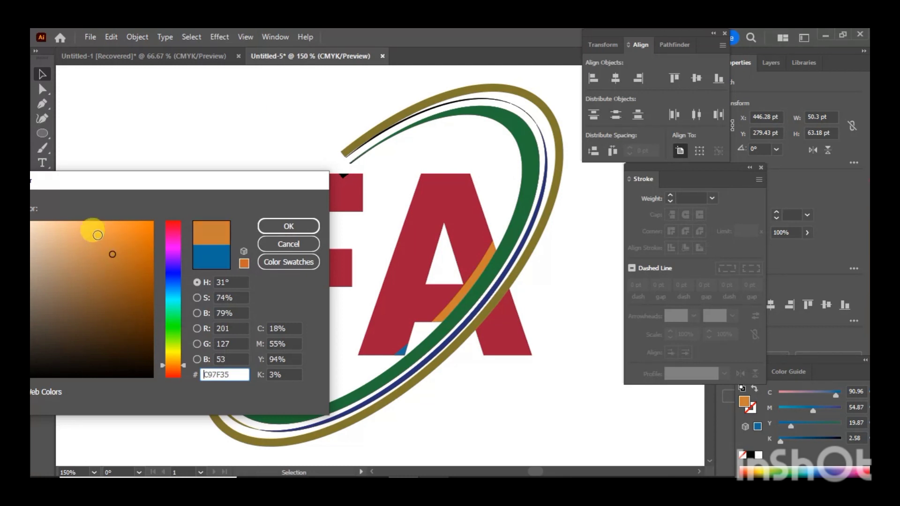
left_click(97, 235)
left_click(139, 318)
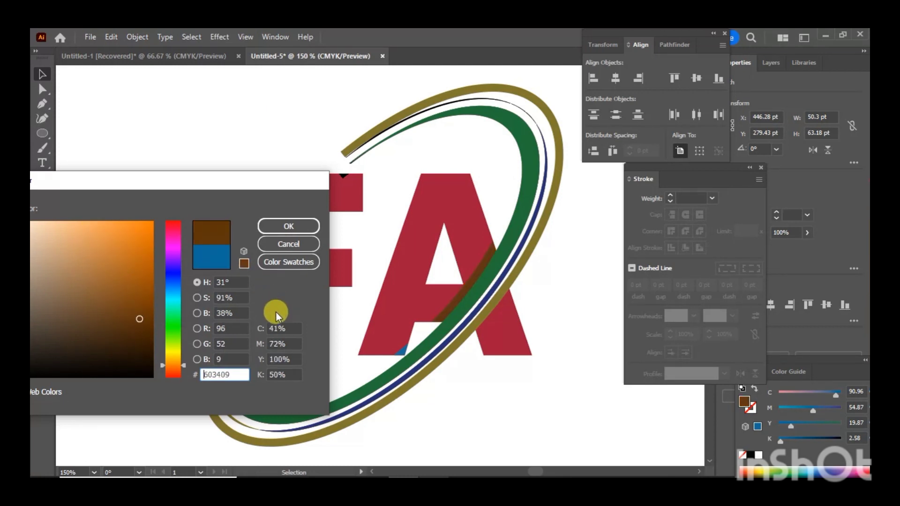
left_click(37, 231)
left_click(298, 227)
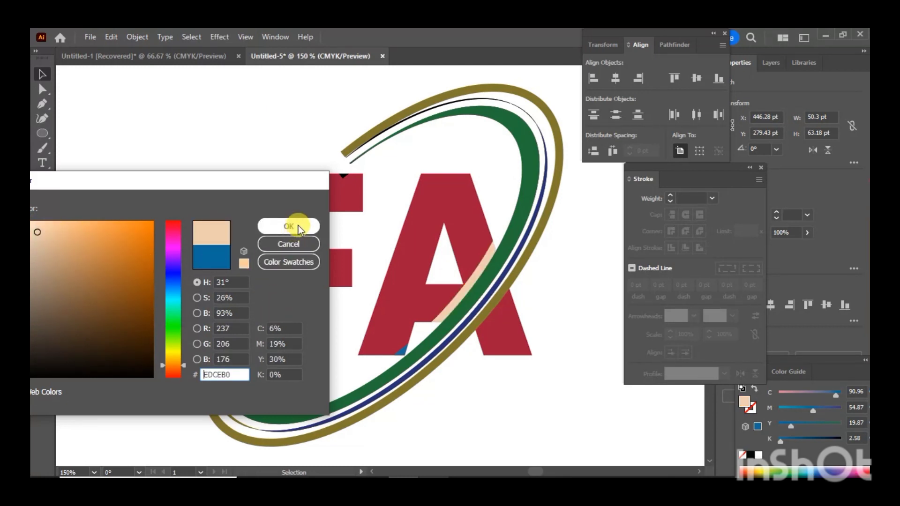
Step: Copy the crescent's light peach fill onto the small piece at the foot of the A's left leg, and deselect it
left_click(401, 347)
left_click(42, 236)
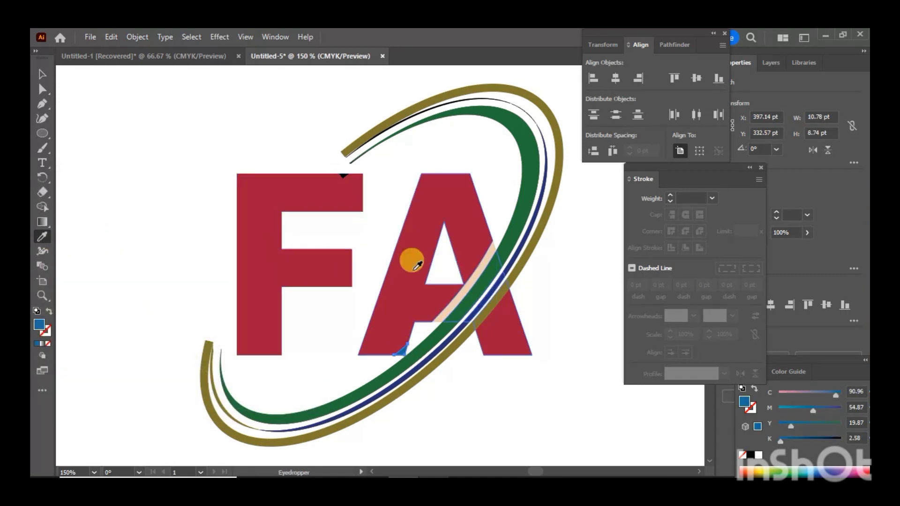
left_click(455, 306)
left_click(449, 303)
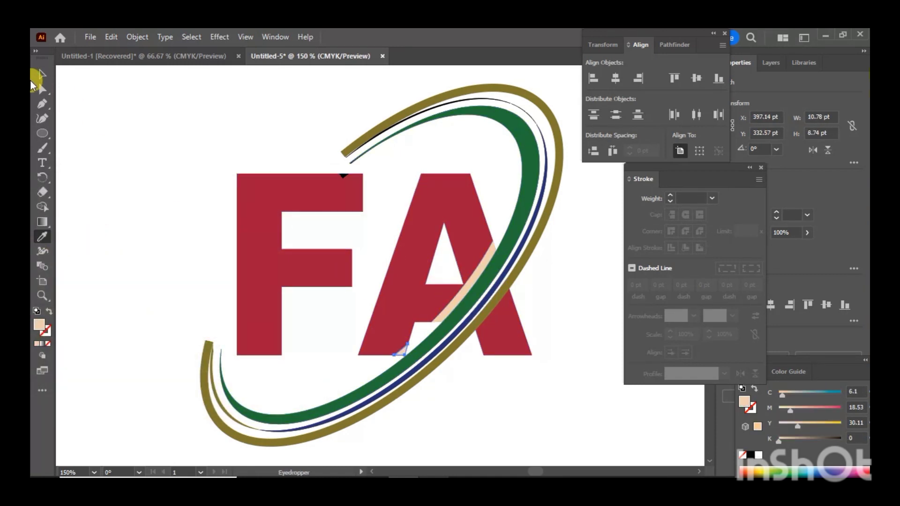
left_click(41, 74)
left_click(131, 223)
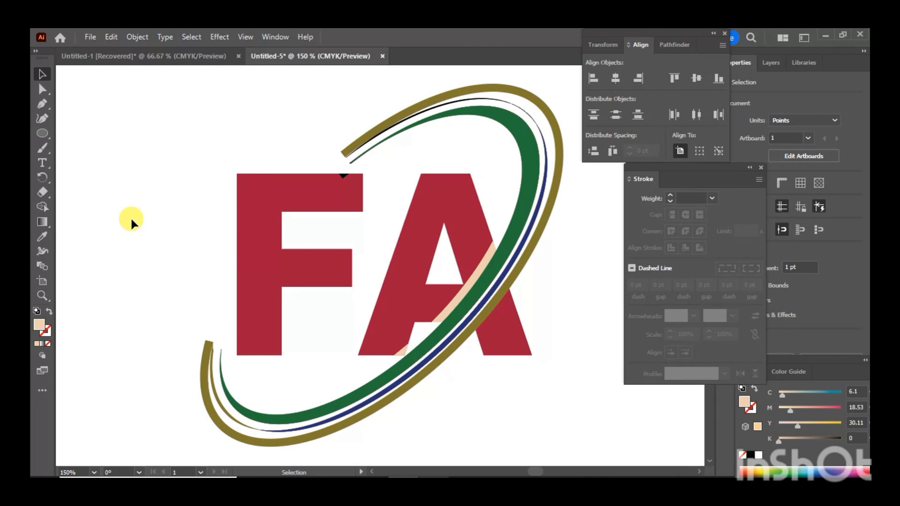
Step: Add the person's full name as black text below the logo, enlarged to about 164 pt wide and placed beneath the A, beside the swoosh
key("ctrl+1")
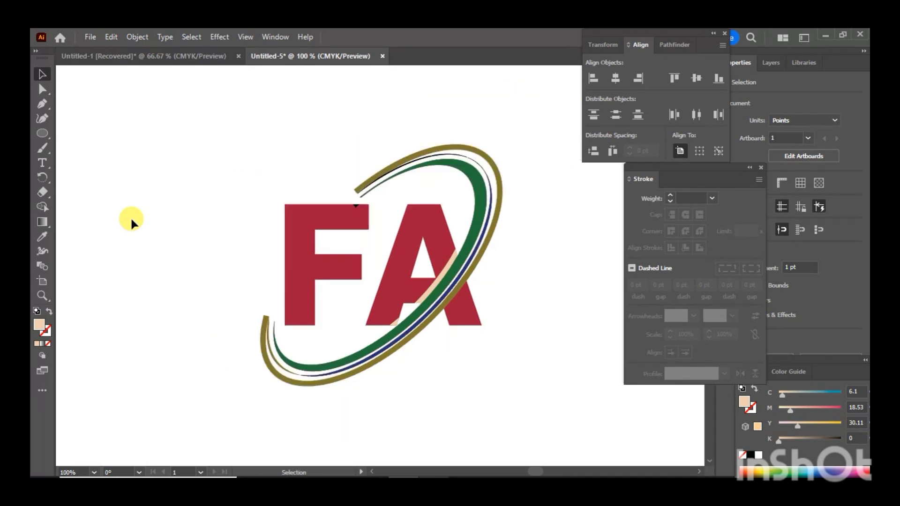
left_click(42, 162)
left_click(276, 403)
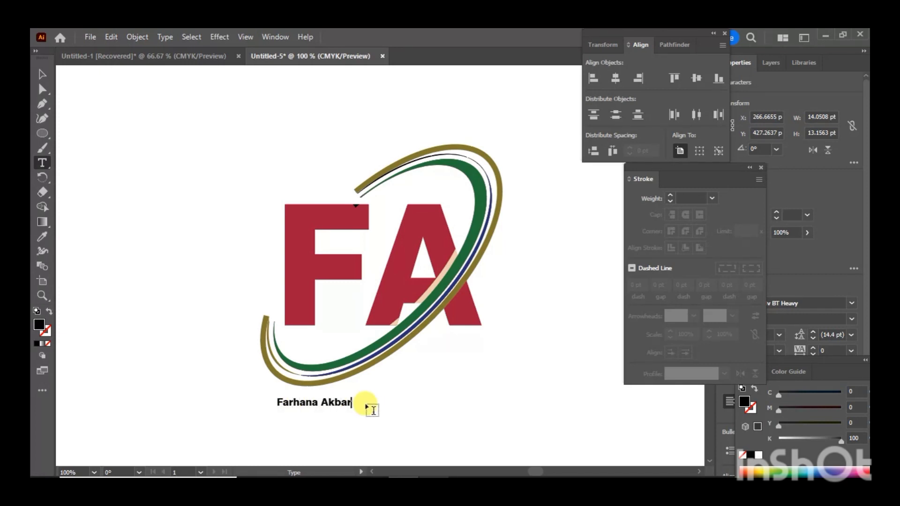
left_click(40, 76)
left_click_drag(307, 408, 488, 383)
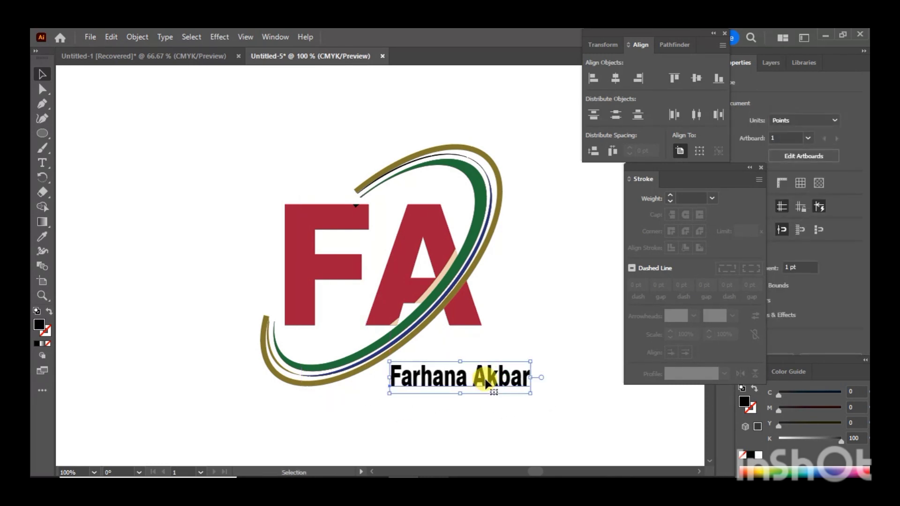
Step: Change the name text's font to Murden CF ExtraBold Regular, deselect it and fit the artboard in view
left_click(850, 303)
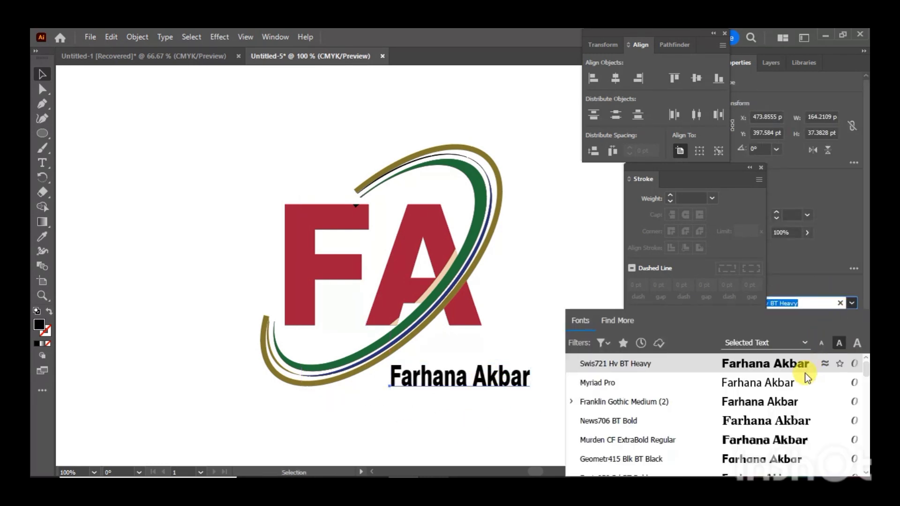
left_click(789, 445)
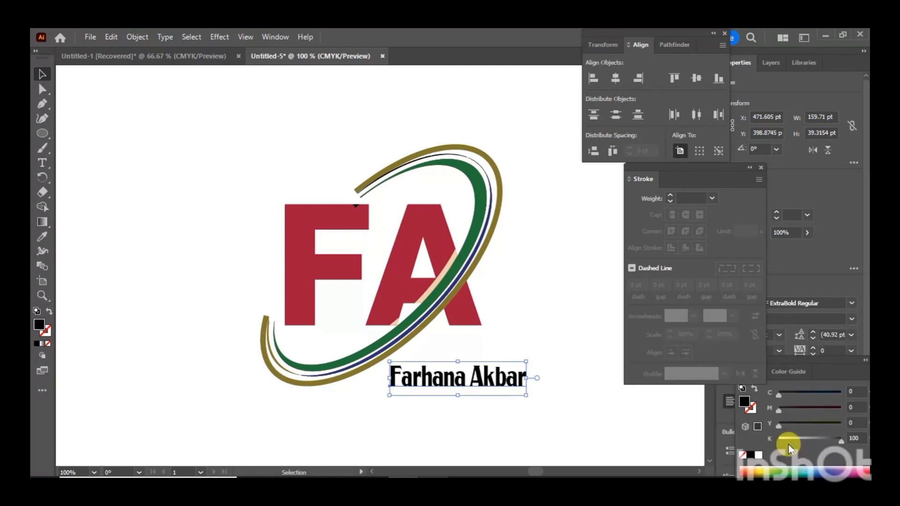
left_click(540, 419)
key("ctrl+0")
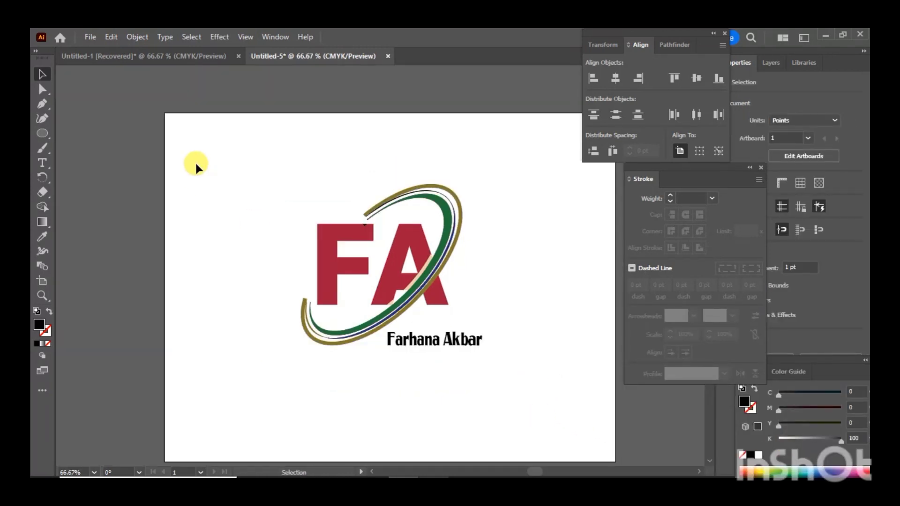